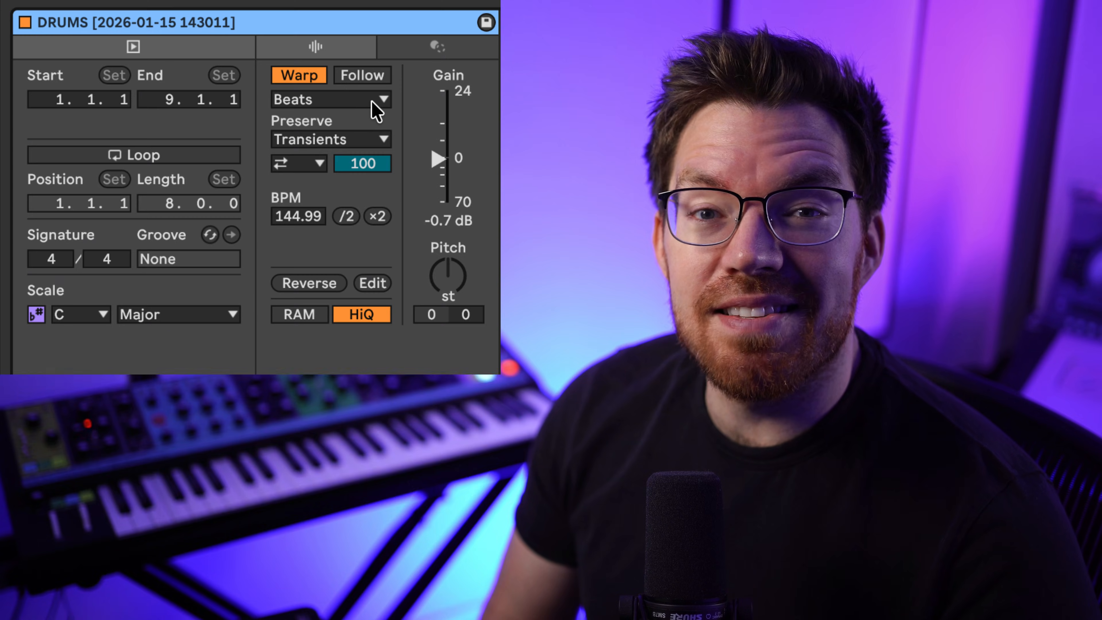
Set the DRUMS clip's warp mode to Complex and raise the clip's pitch.
{"action": "left_click", "coordinate": [371, 101]}
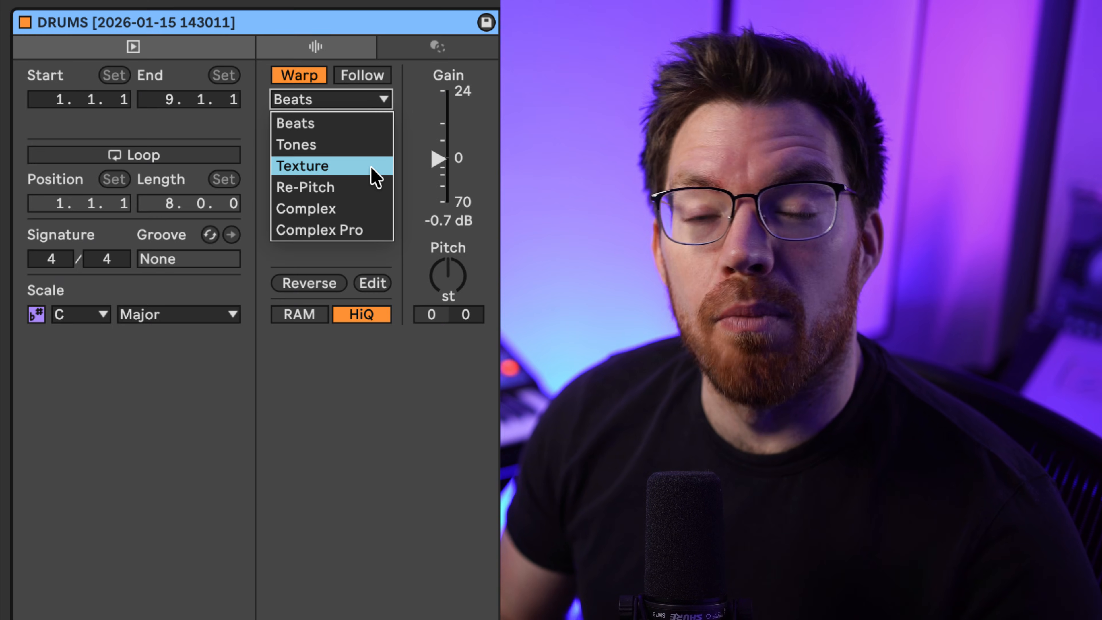
{"action": "left_click", "coordinate": [383, 102]}
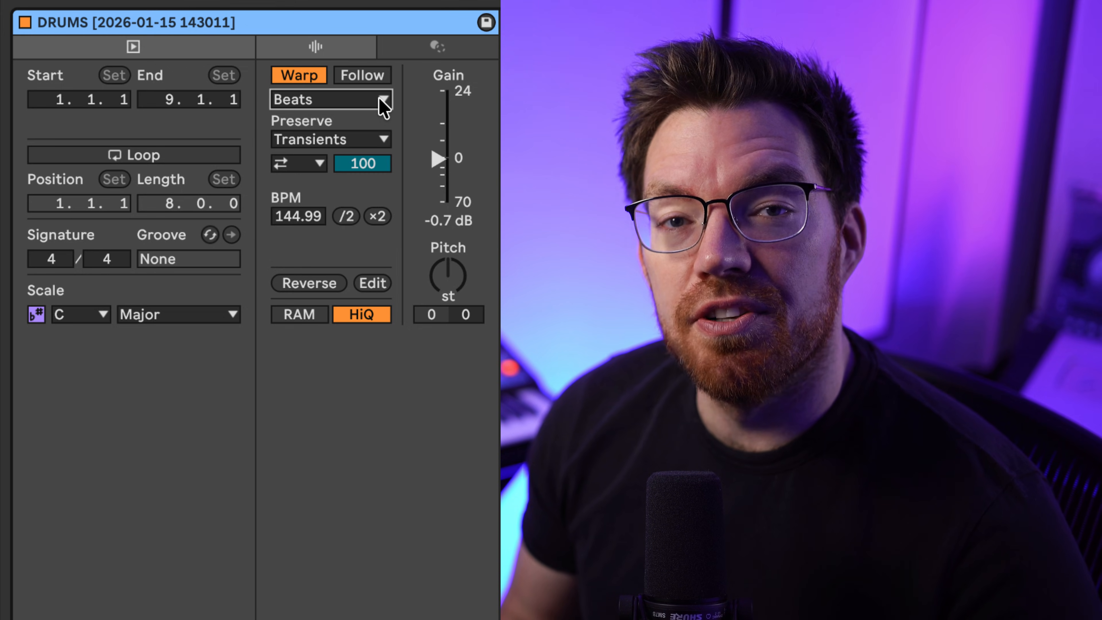
{"action": "left_click", "coordinate": [382, 101]}
{"action": "left_click", "coordinate": [374, 207]}
{"action": "left_click_drag", "start_coordinate": [455, 288], "coordinate": [455, 269]}
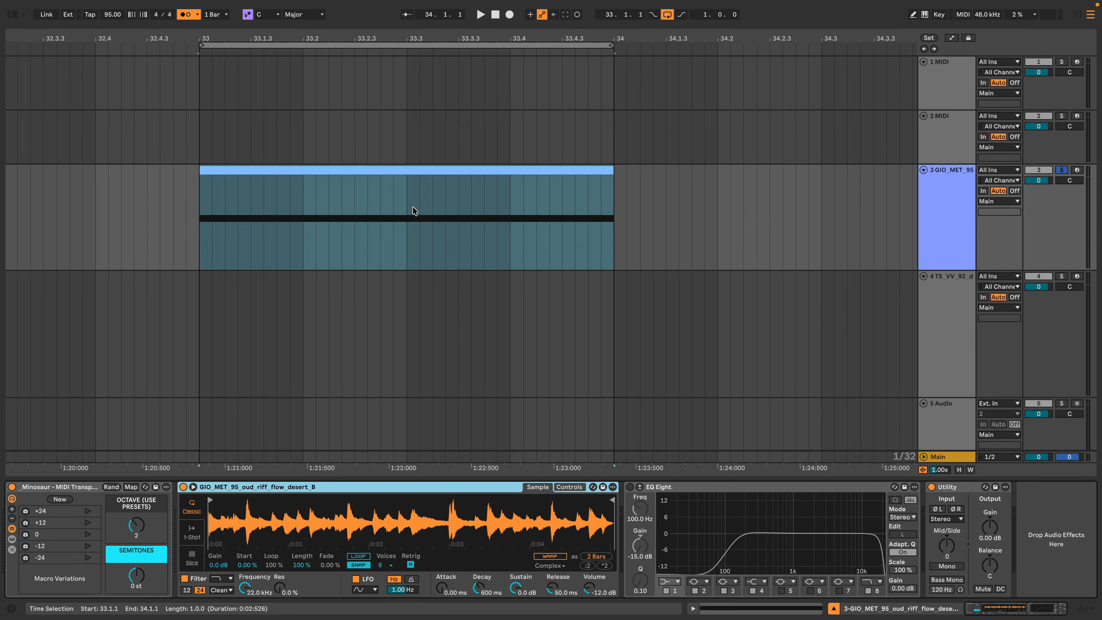
Select the MIDI clip at bar 33 on the oud riff track, inspect its note and play the clip back.
{"action": "left_click", "coordinate": [376, 170]}
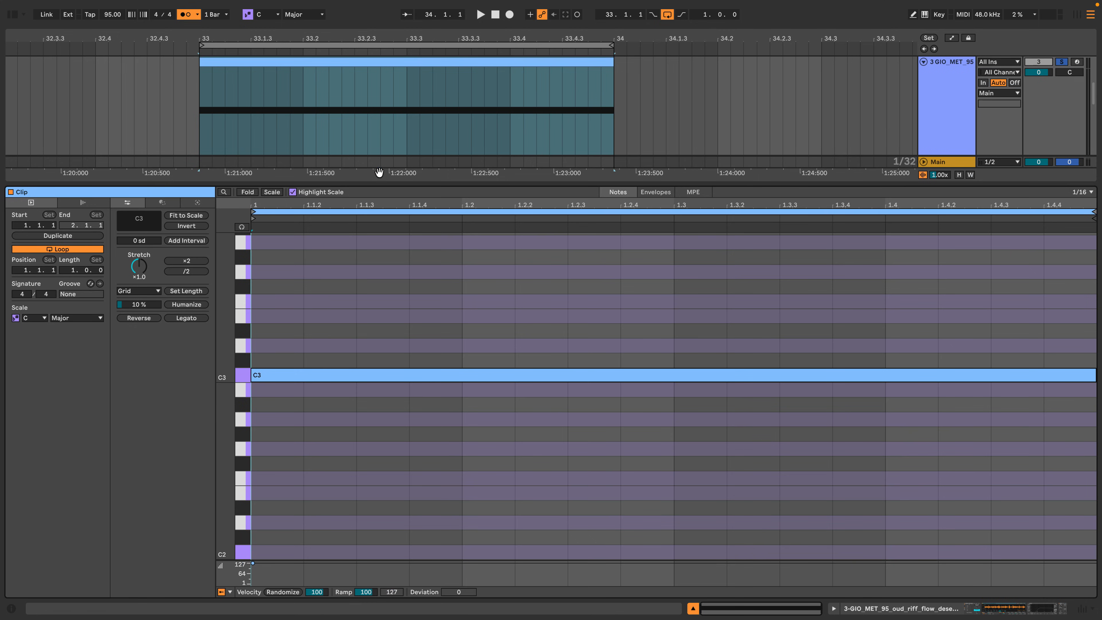
{"action": "left_click", "coordinate": [299, 426]}
{"action": "left_click", "coordinate": [930, 83]}
{"action": "key", "text": "space"}
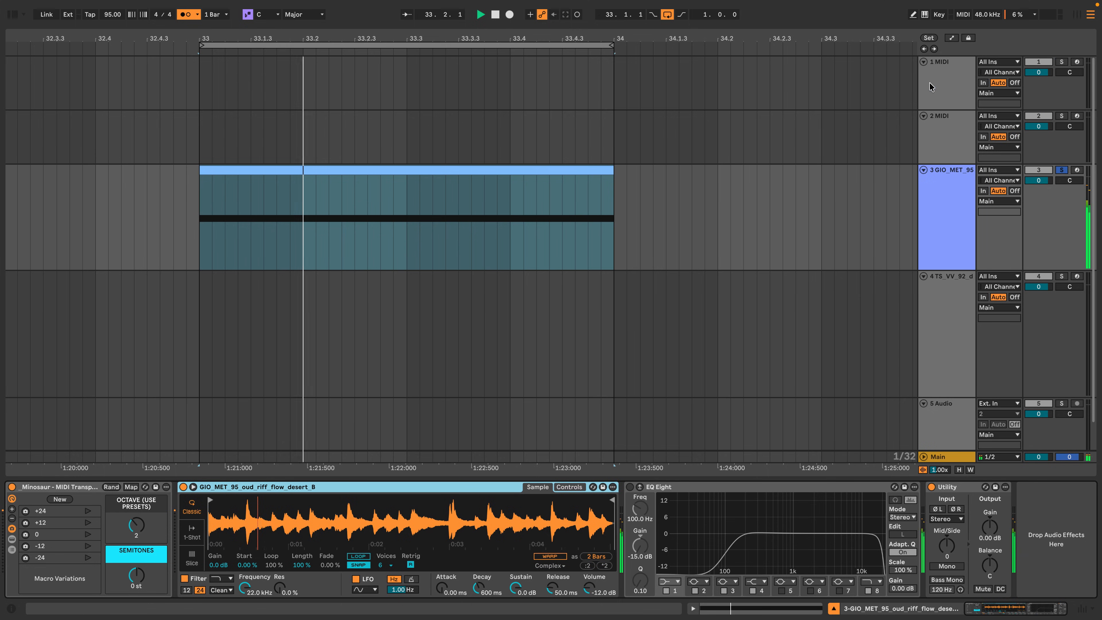
Transpose the clip's long note down in stages to C2 while auditioning it in the note editor.
{"action": "key", "text": "shift+Tab"}
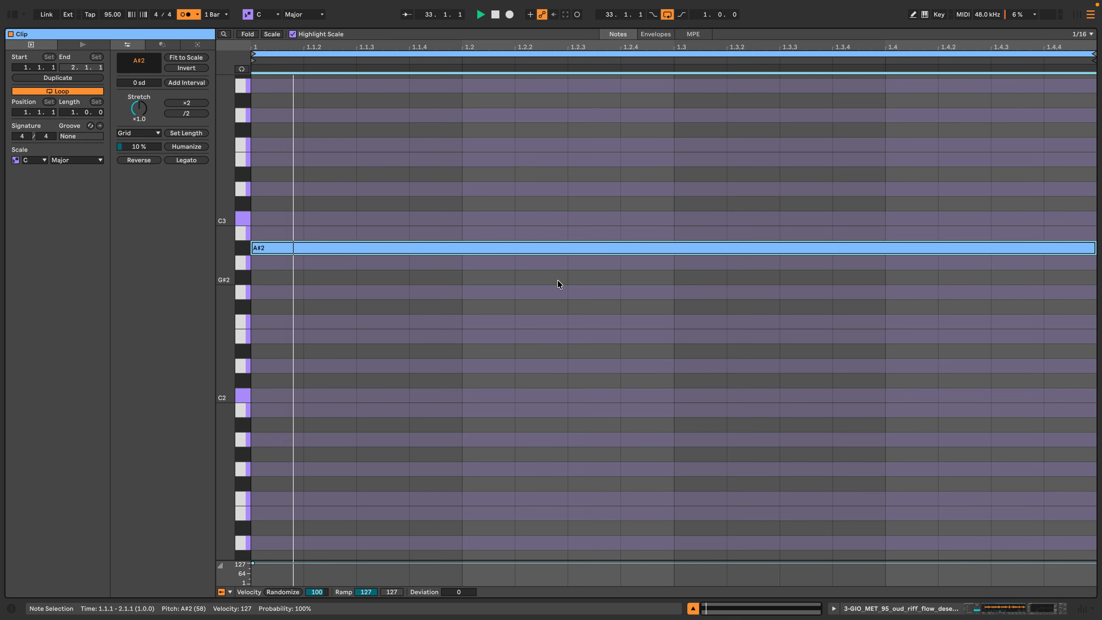
{"action": "key", "text": "space"}
{"action": "key", "text": "Down"}
{"action": "key", "text": "Down"}
{"action": "key", "text": "Down"}
{"action": "key", "text": "space"}
{"action": "key", "text": "Down"}
{"action": "key", "text": "Down"}
{"action": "key", "text": "Down"}
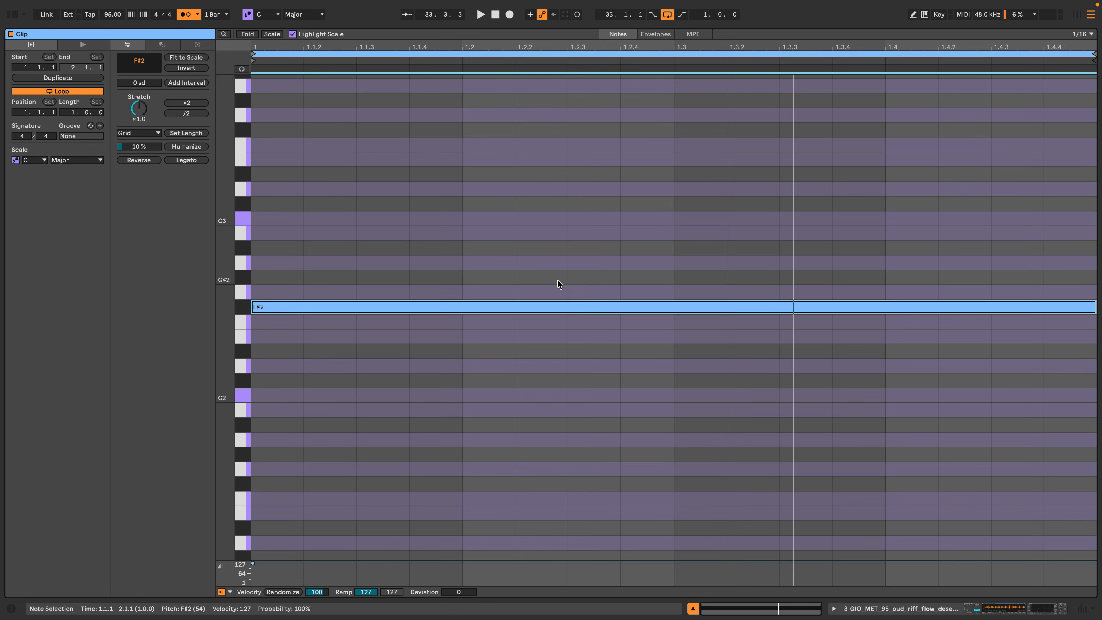
{"action": "key", "text": "Down"}
{"action": "key", "text": "Down"}
{"action": "key", "text": "Down"}
{"action": "key", "text": "Down"}
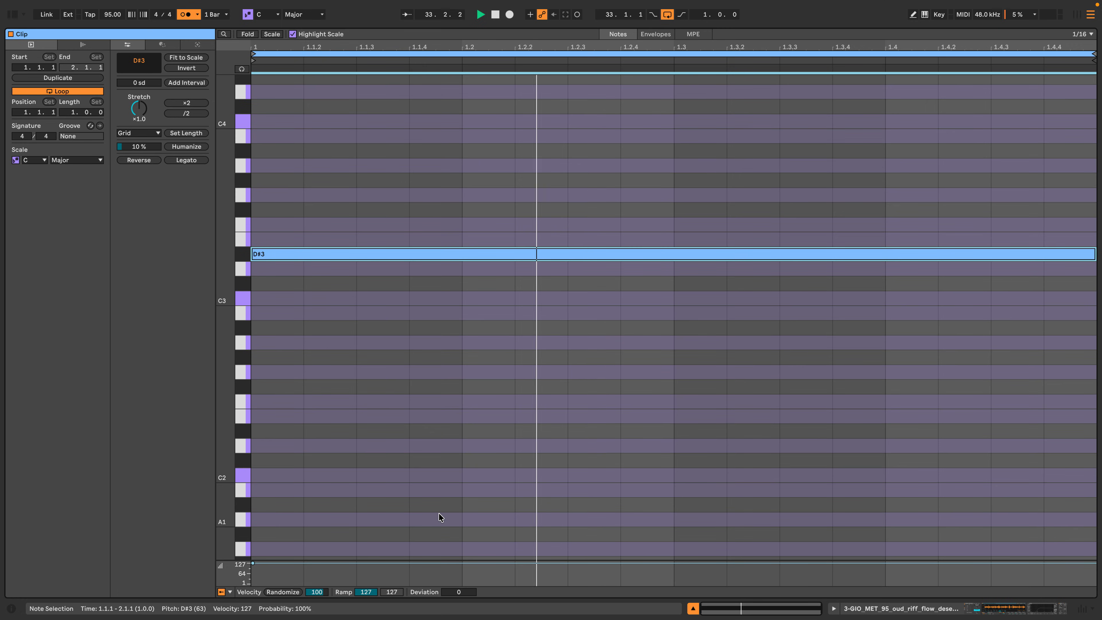
Transpose the long note up in stages through F3 and G#3 to C4 while auditioning it.
{"action": "key", "text": "space"}
{"action": "key", "text": "Up"}
{"action": "key", "text": "space"}
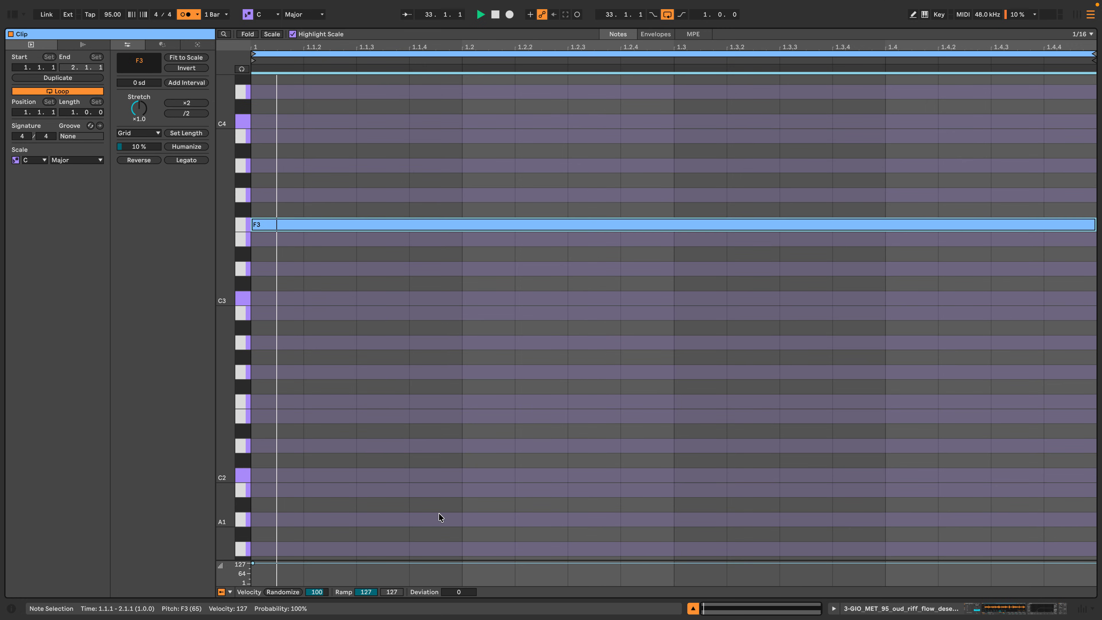
{"action": "key", "text": "Up"}
{"action": "key", "text": "Up"}
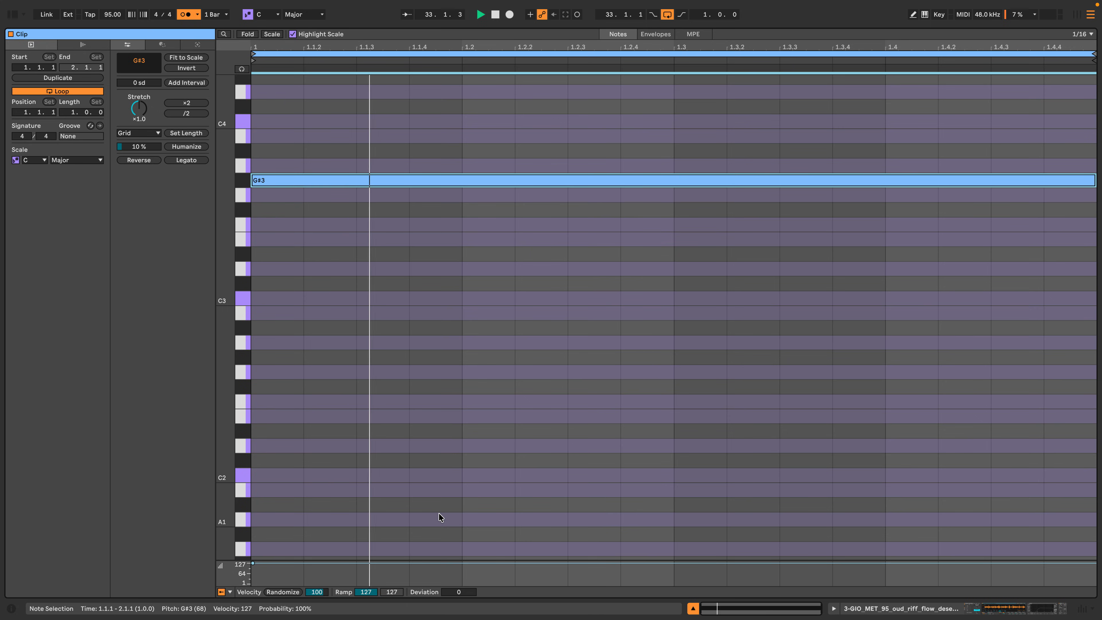
{"action": "key", "text": "Up"}
{"action": "key", "text": "Up"}
{"action": "key", "text": "Up"}
{"action": "key", "text": "Up"}
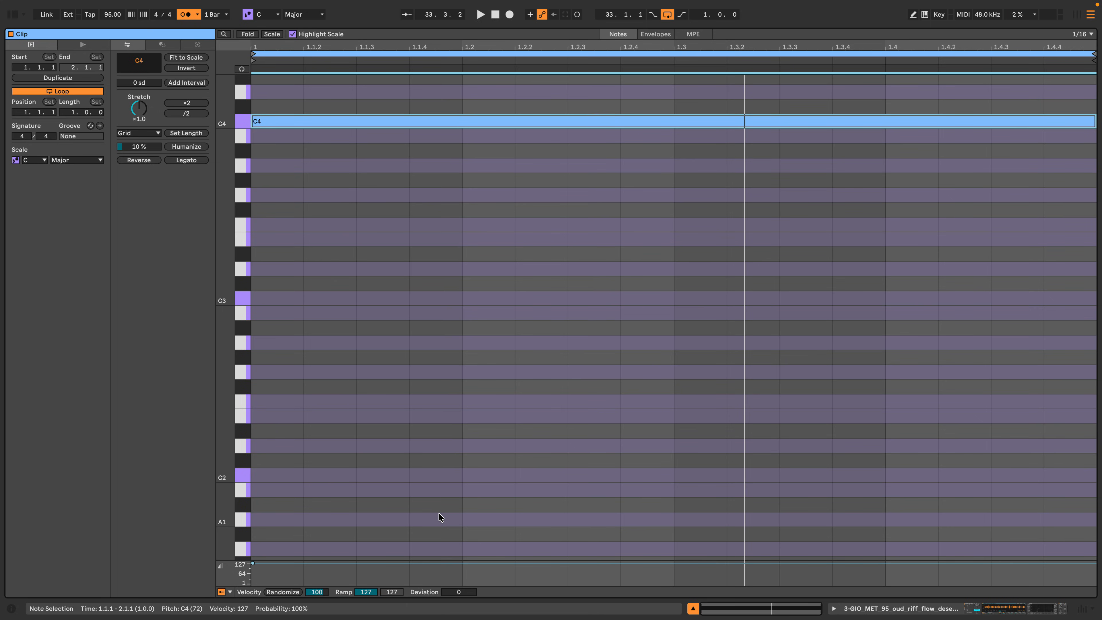
{"action": "key", "text": "space"}
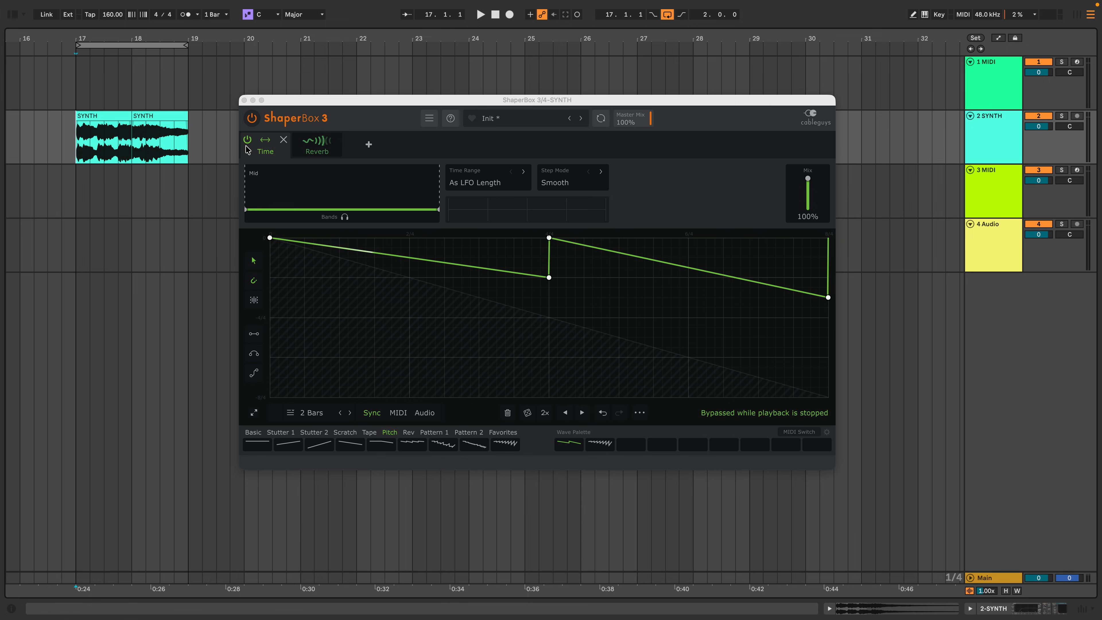
Compare the SYNTH loop during playback with the Time shaper bypassed and re-enabled.
{"action": "left_click", "coordinate": [248, 140]}
{"action": "key", "text": "space"}
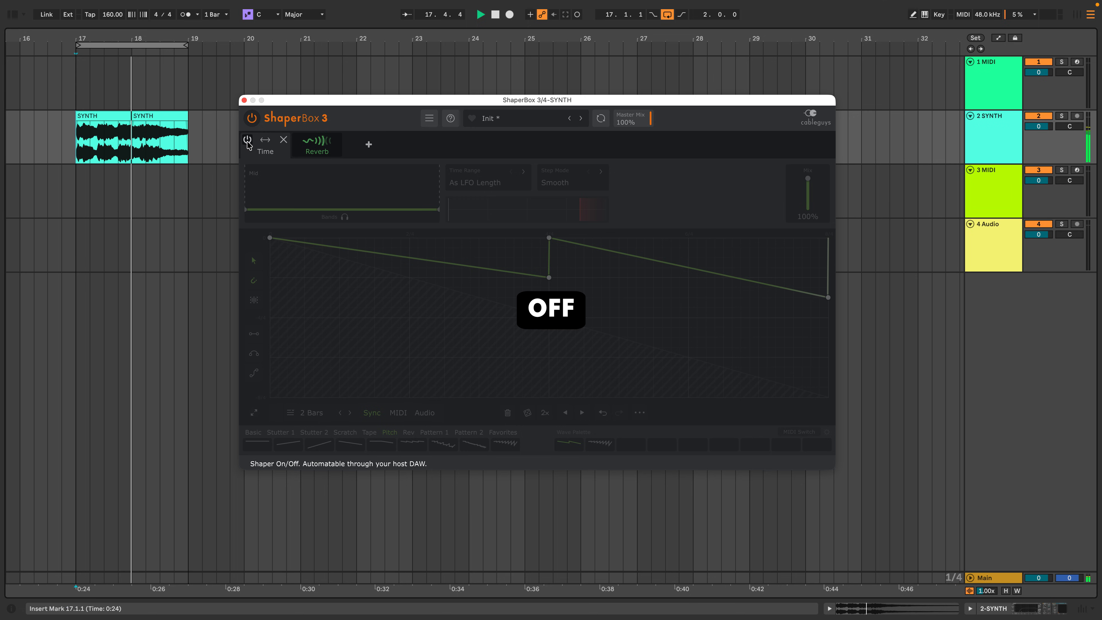
{"action": "left_click", "coordinate": [247, 142]}
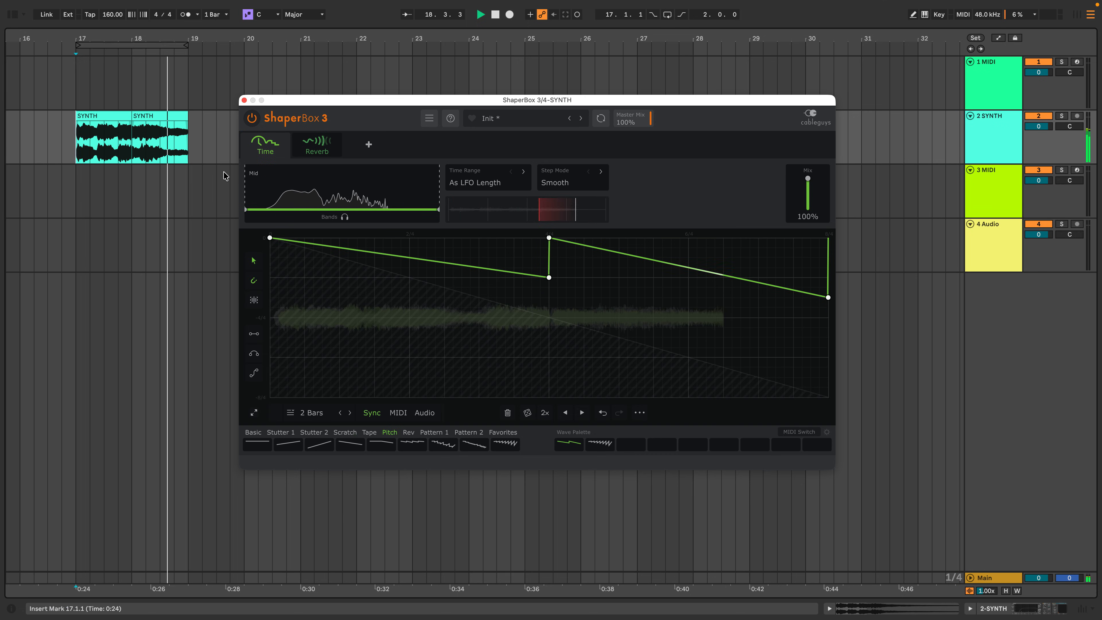
{"action": "key", "text": "space"}
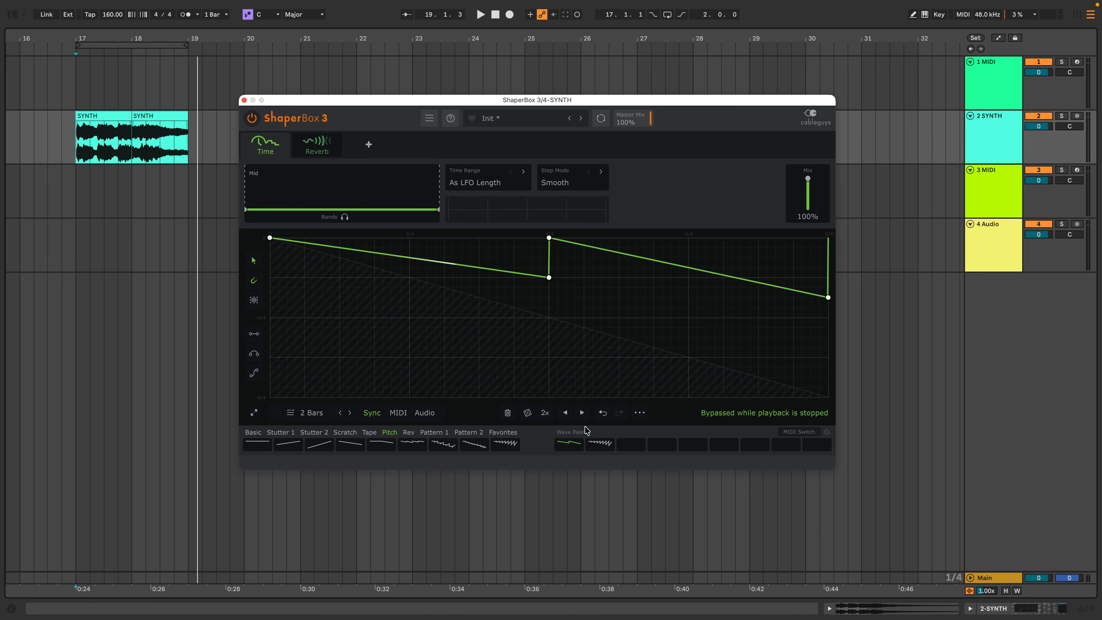
Load the second Wave Palette pattern into the Time shaper and play the SYNTH loop through it.
{"action": "left_click", "coordinate": [600, 443]}
{"action": "key", "text": "space"}
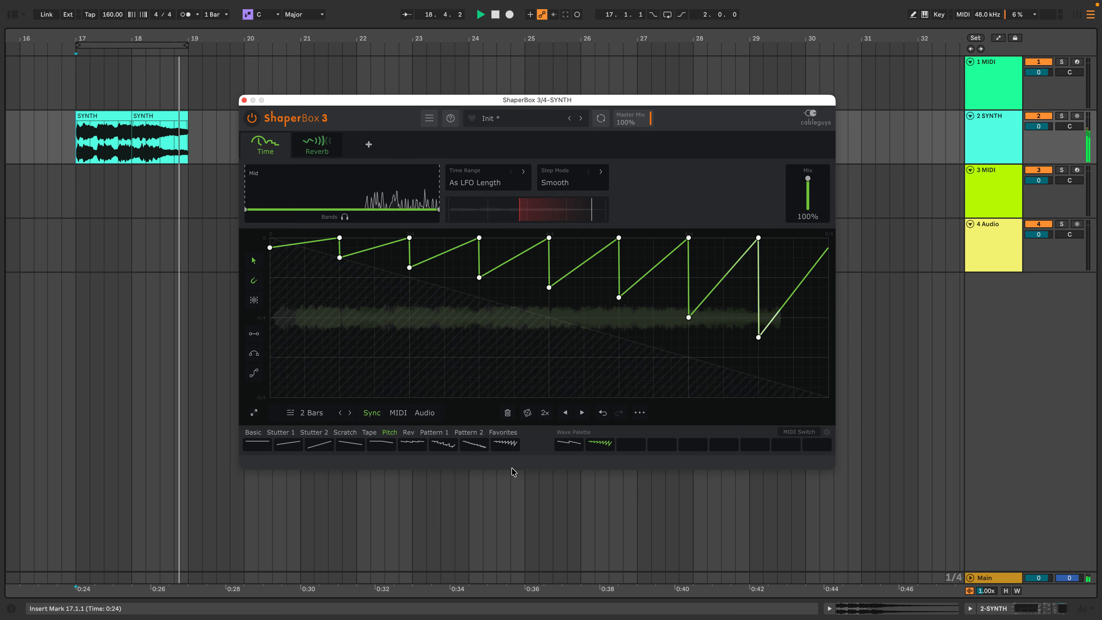
{"action": "key", "text": "space"}
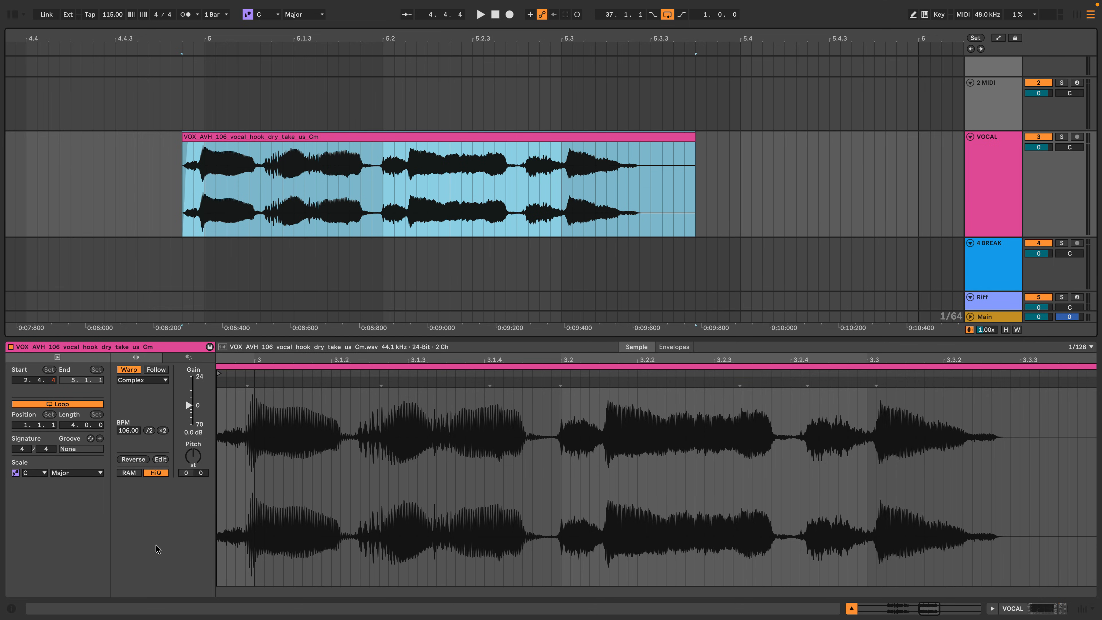
Lower the pitch of the vocal hook clip and set the melody loop's pitch to -8 semitones during playback.
{"action": "key", "text": "space"}
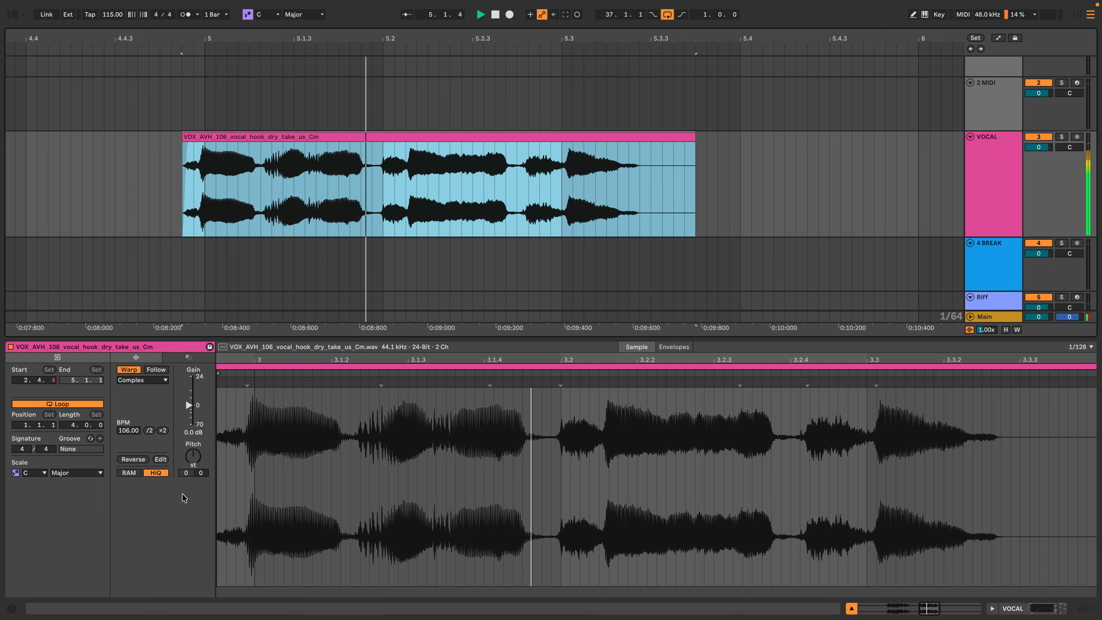
{"action": "left_click_drag", "start_coordinate": [194, 456], "coordinate": [193, 478]}
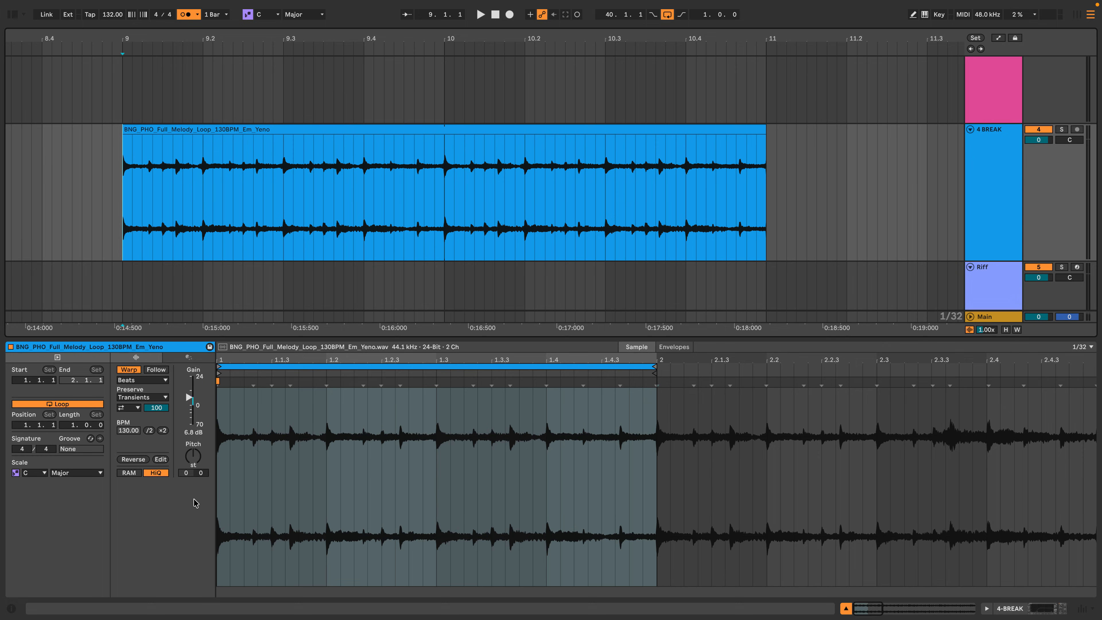
{"action": "key", "text": "space"}
{"action": "left_click_drag", "start_coordinate": [193, 456], "coordinate": [193, 474]}
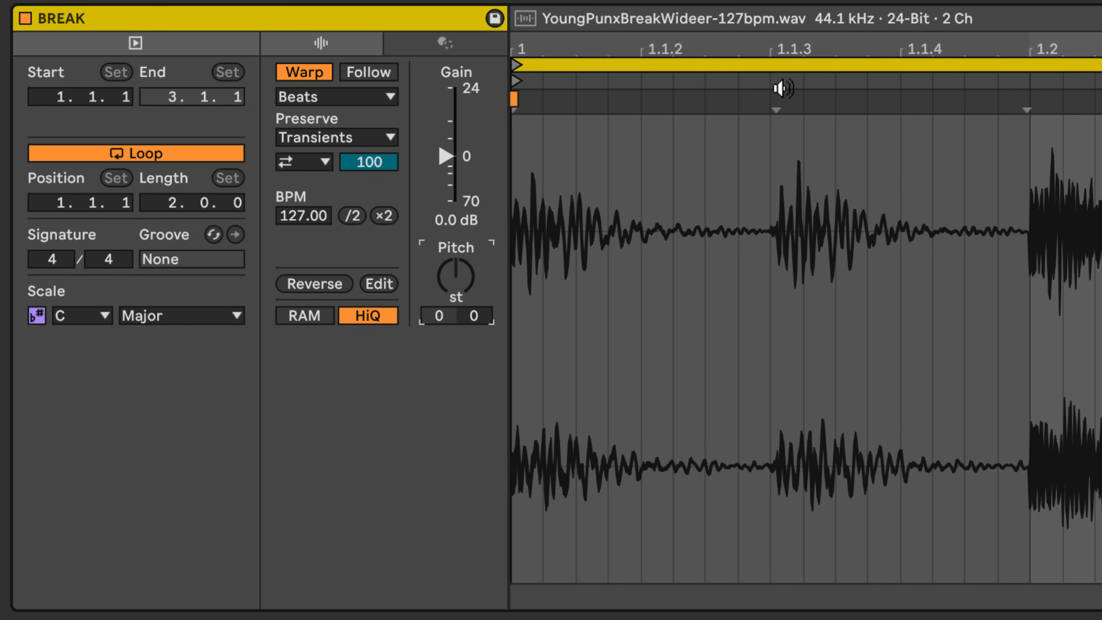
Move the BREAK clip's second warp marker to just before 1.1.4 and audition the result.
{"action": "mouse_move", "coordinate": [783, 89]}
{"action": "left_mouse_down"}
{"action": "mouse_move", "coordinate": [866, 95]}
{"action": "mouse_move", "coordinate": [751, 102]}
{"action": "mouse_move", "coordinate": [868, 102]}
{"action": "left_mouse_up"}
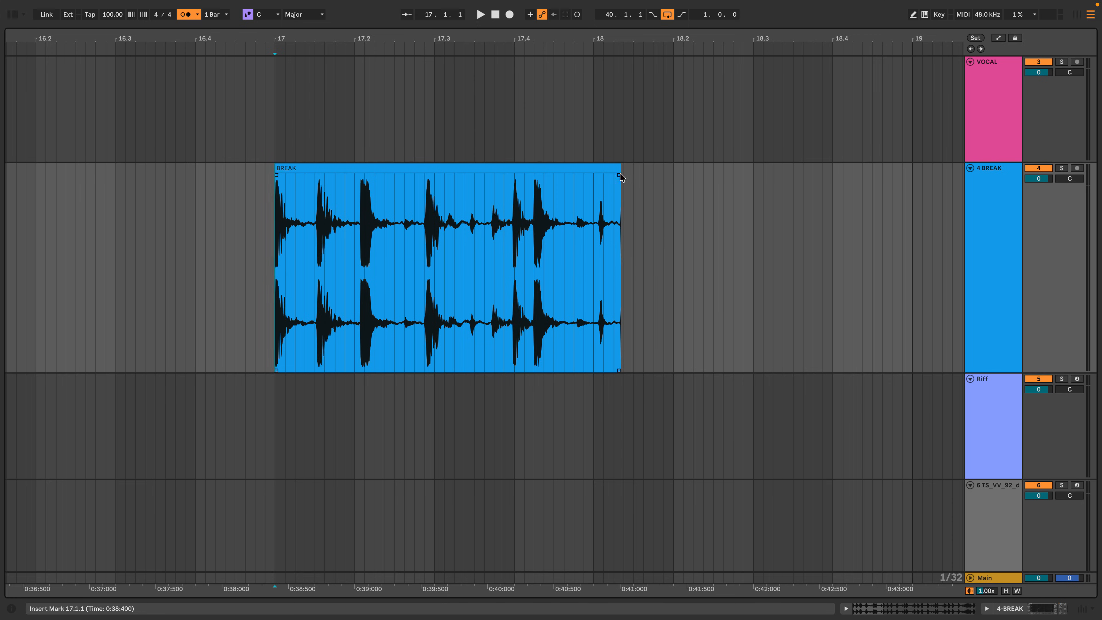
{"action": "left_click_drag", "start_coordinate": [620, 173], "coordinate": [591, 172]}
{"action": "key", "text": "space"}
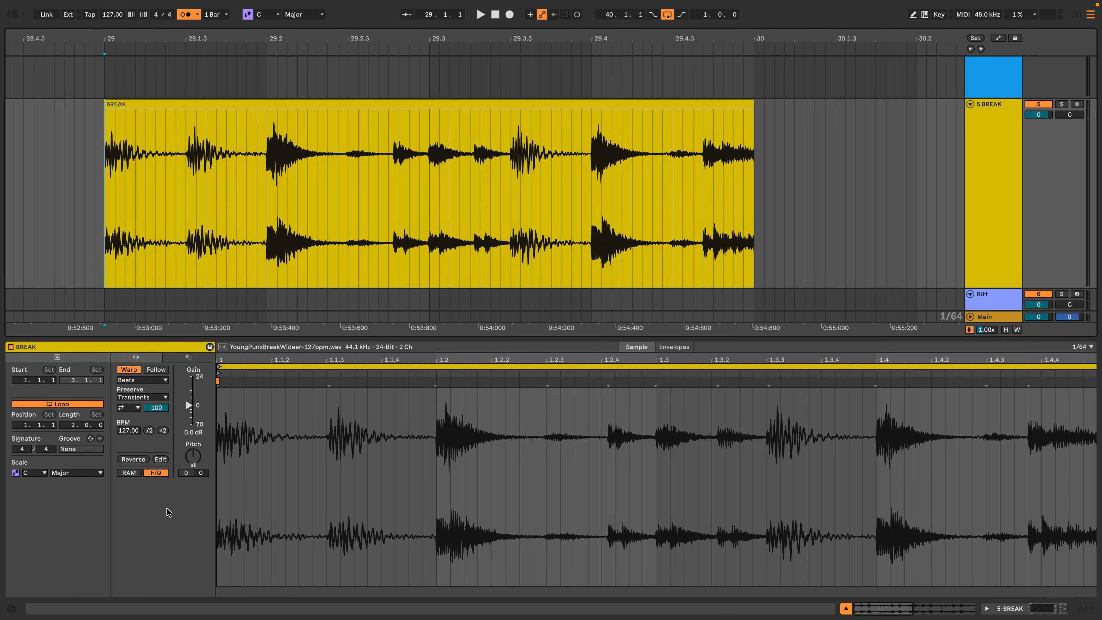
Play the BREAK clip and raise its pitch while auditioning the drum loop.
{"action": "key", "text": "space"}
{"action": "left_click_drag", "start_coordinate": [193, 456], "coordinate": [193, 418]}
{"action": "key", "text": "space"}
{"action": "key", "text": "space"}
{"action": "key", "text": "space"}
{"action": "key", "text": "space"}
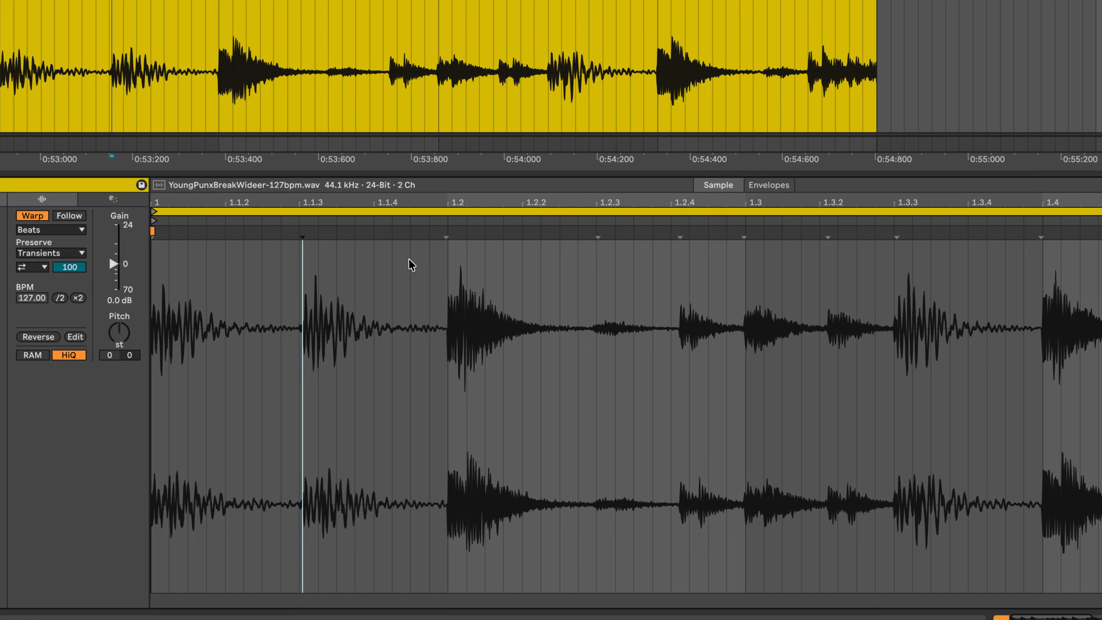
Warp the BREAK clip by moving its second transient to 1.1.2 and shifting its third transient later.
{"action": "left_click_drag", "start_coordinate": [303, 234], "coordinate": [226, 234]}
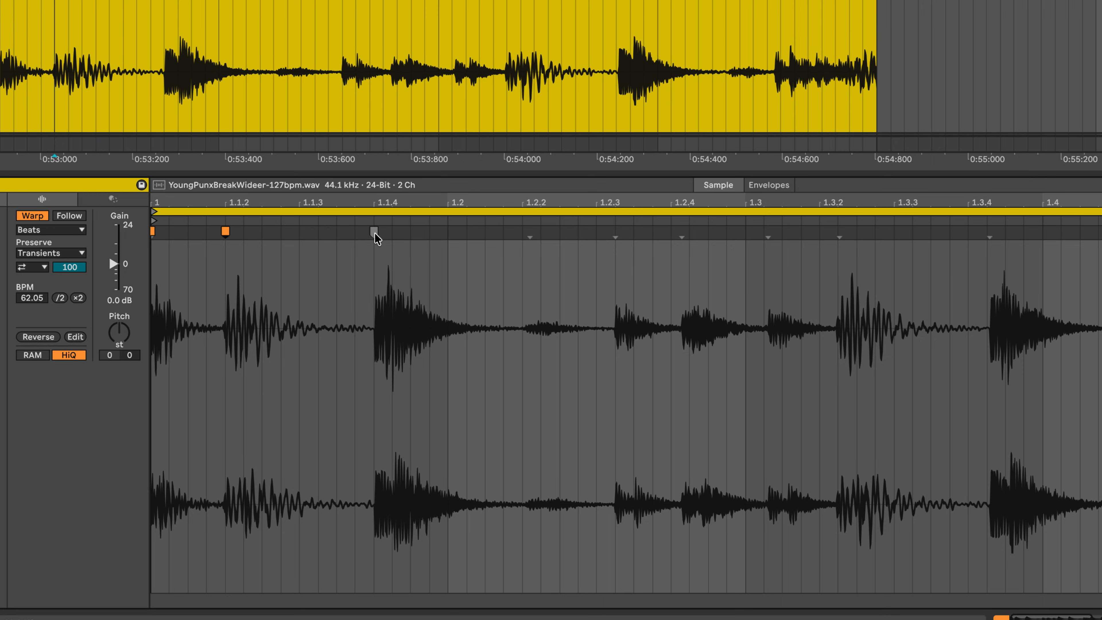
{"action": "mouse_move", "coordinate": [370, 234]}
{"action": "left_mouse_down"}
{"action": "mouse_move", "coordinate": [263, 240]}
{"action": "mouse_move", "coordinate": [815, 242]}
{"action": "left_mouse_up"}
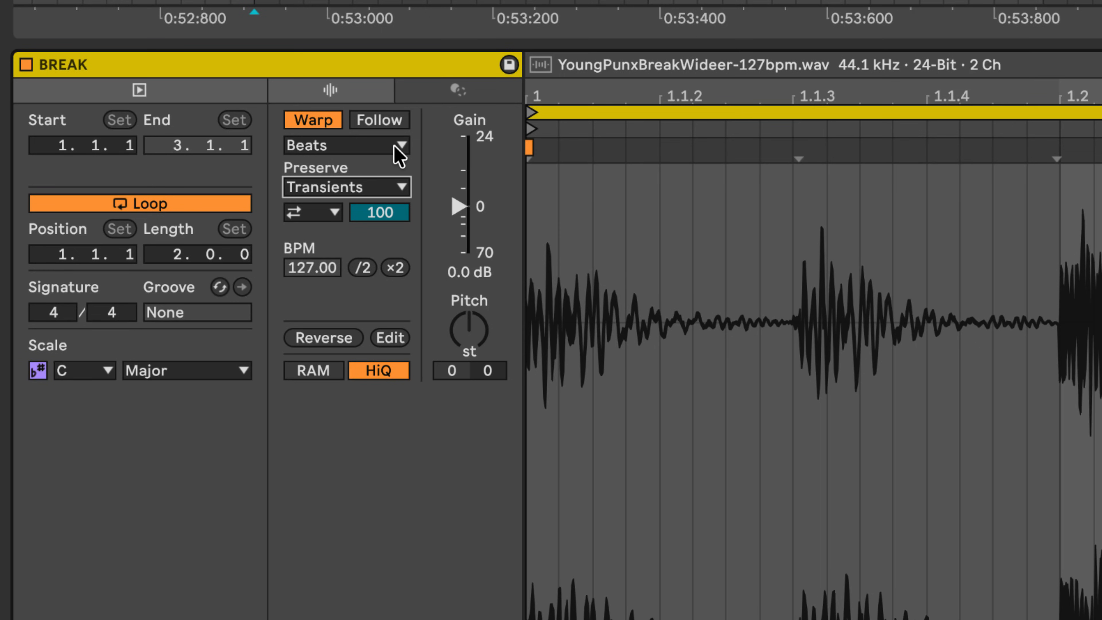
Set the BREAK clip's warp mode to Re-Pitch.
{"action": "left_click", "coordinate": [398, 148]}
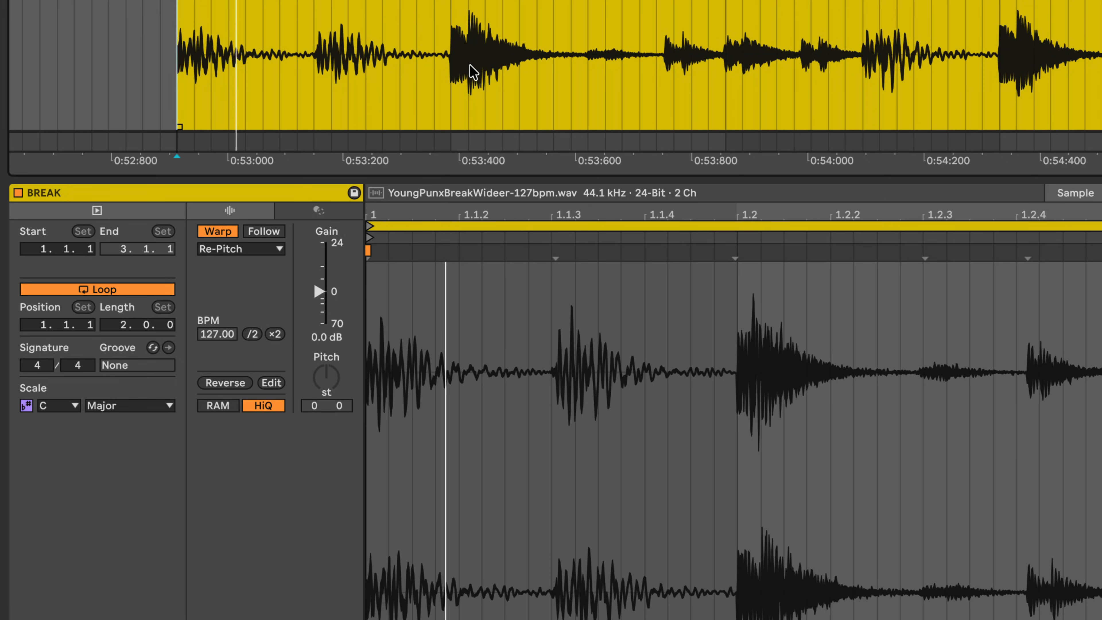
{"action": "left_click", "coordinate": [275, 247]}
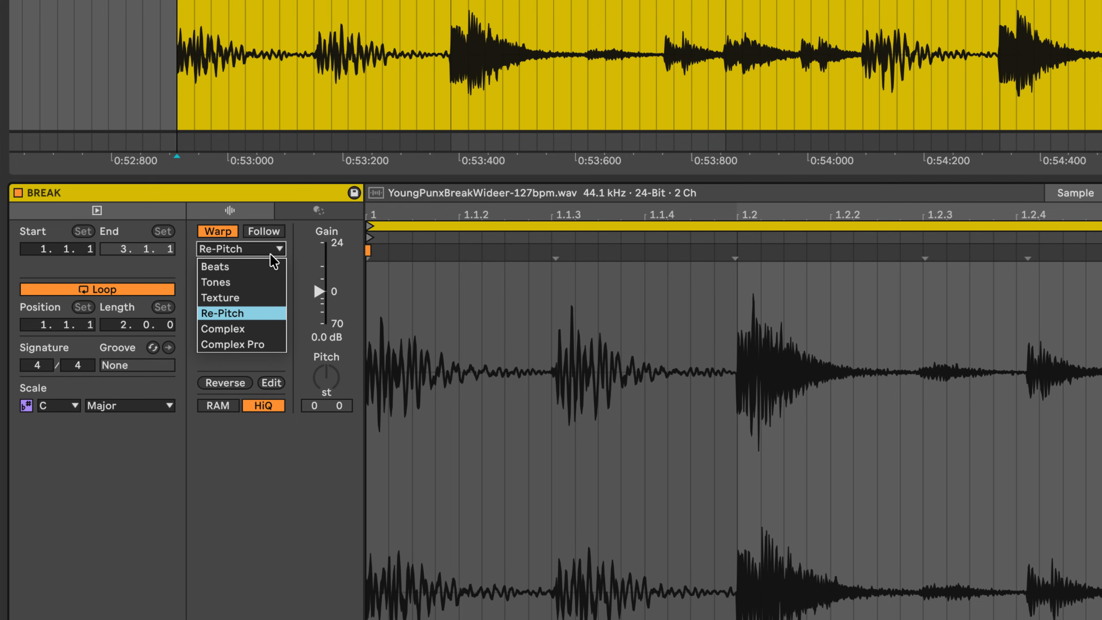
{"action": "left_click", "coordinate": [267, 310]}
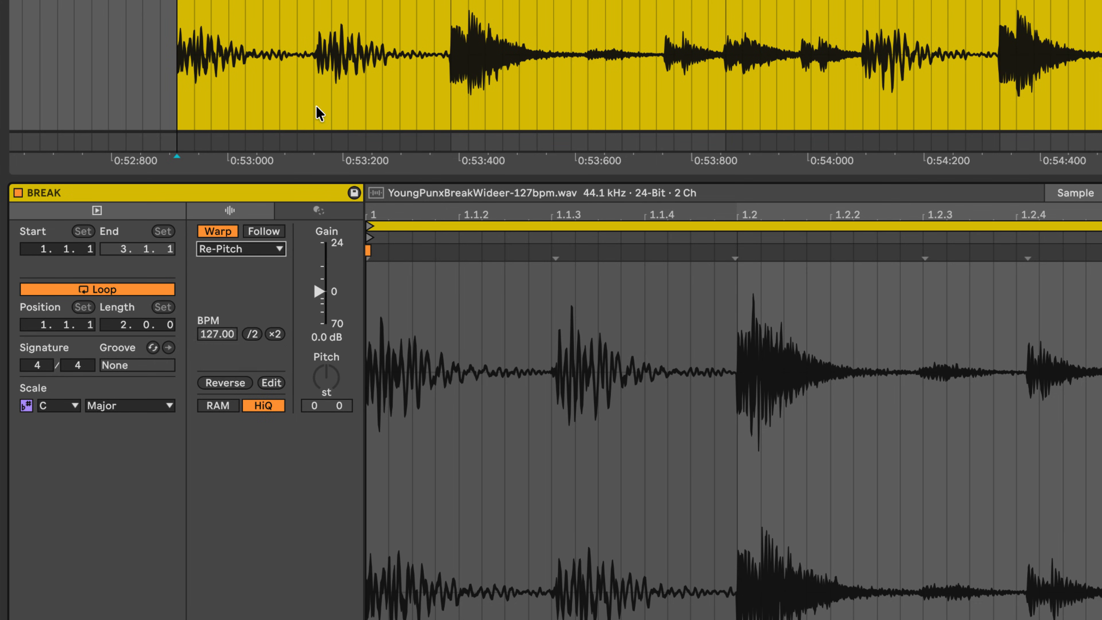
{"action": "left_click_drag", "start_coordinate": [270, 34], "coordinate": [270, 1]}
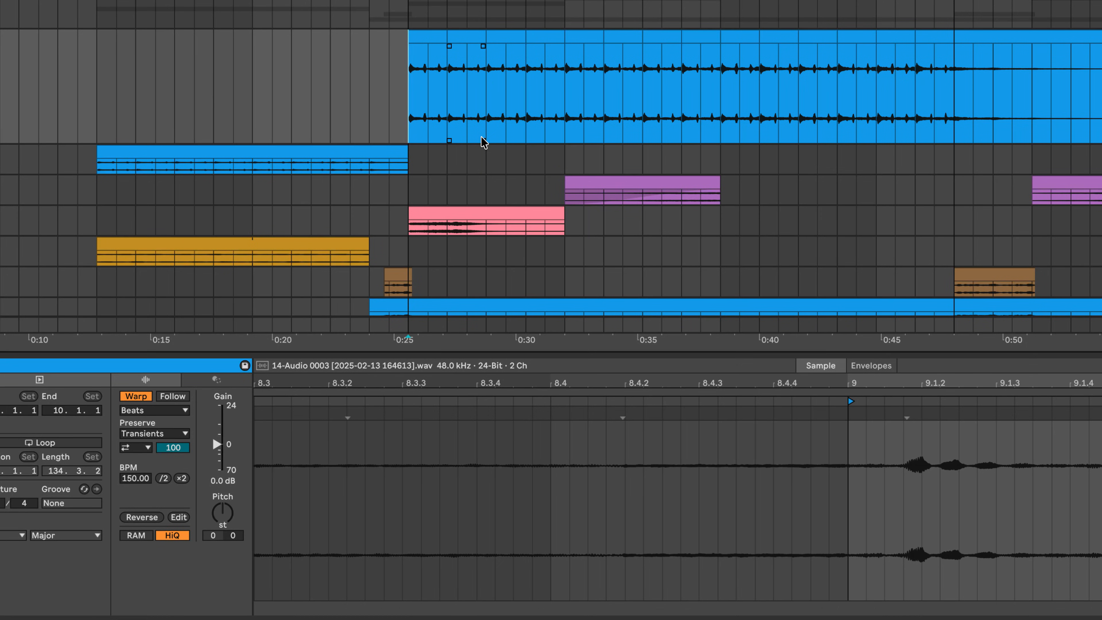
Set the pitch of the audio clip's first one-bar slice to -12 semitones and the second slice to +7 semitones.
{"action": "left_click", "coordinate": [430, 38]}
{"action": "left_click", "coordinate": [219, 515]}
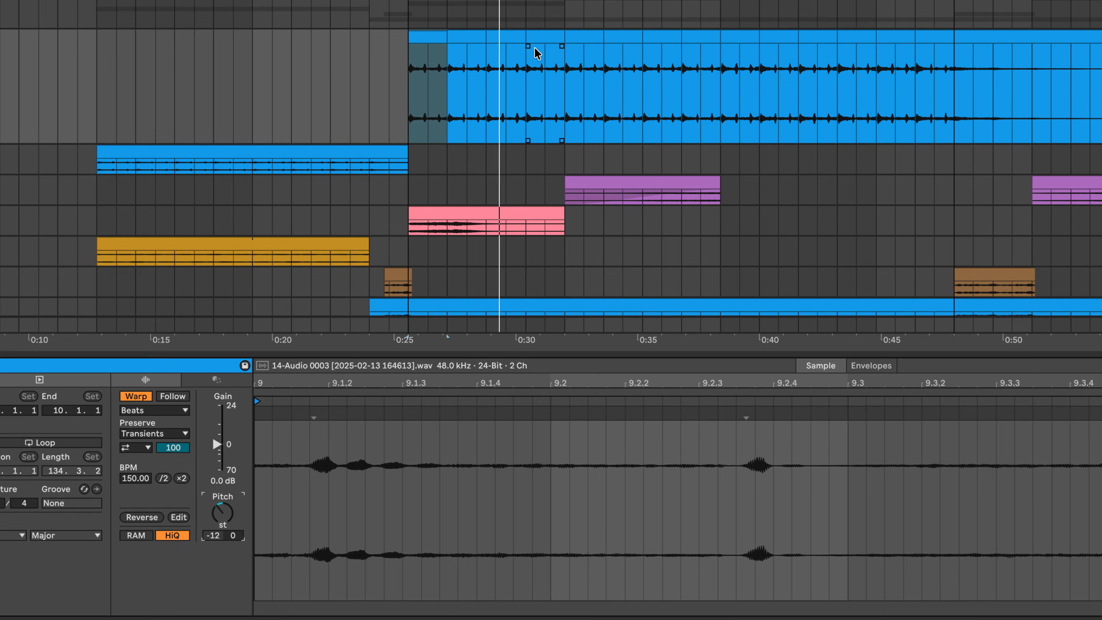
{"action": "left_click", "coordinate": [472, 32]}
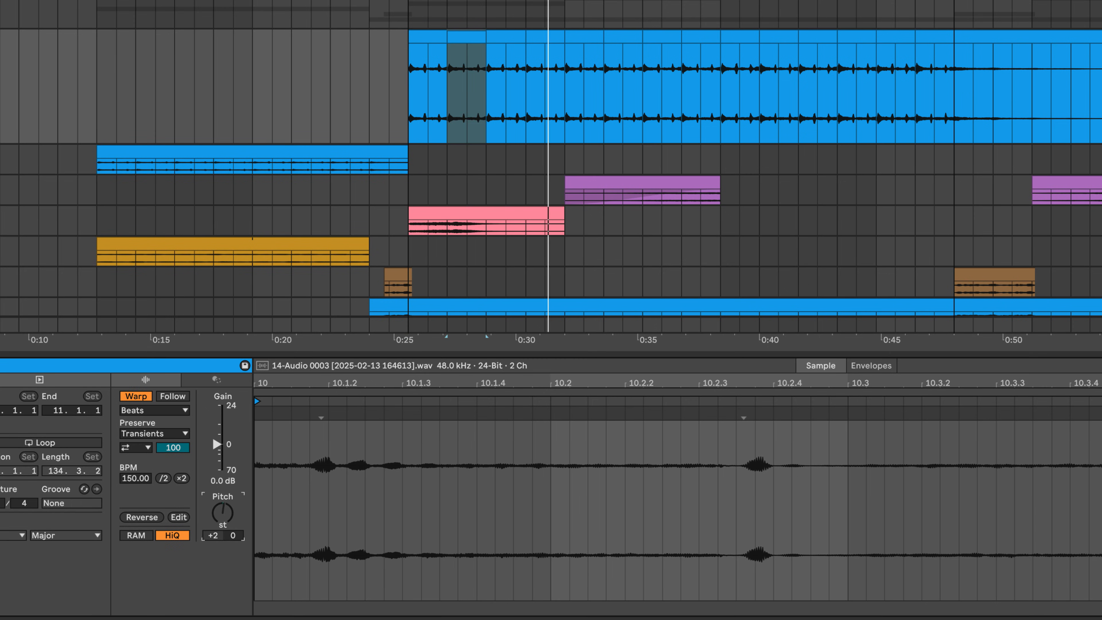
{"action": "left_click_drag", "start_coordinate": [223, 513], "coordinate": [223, 511]}
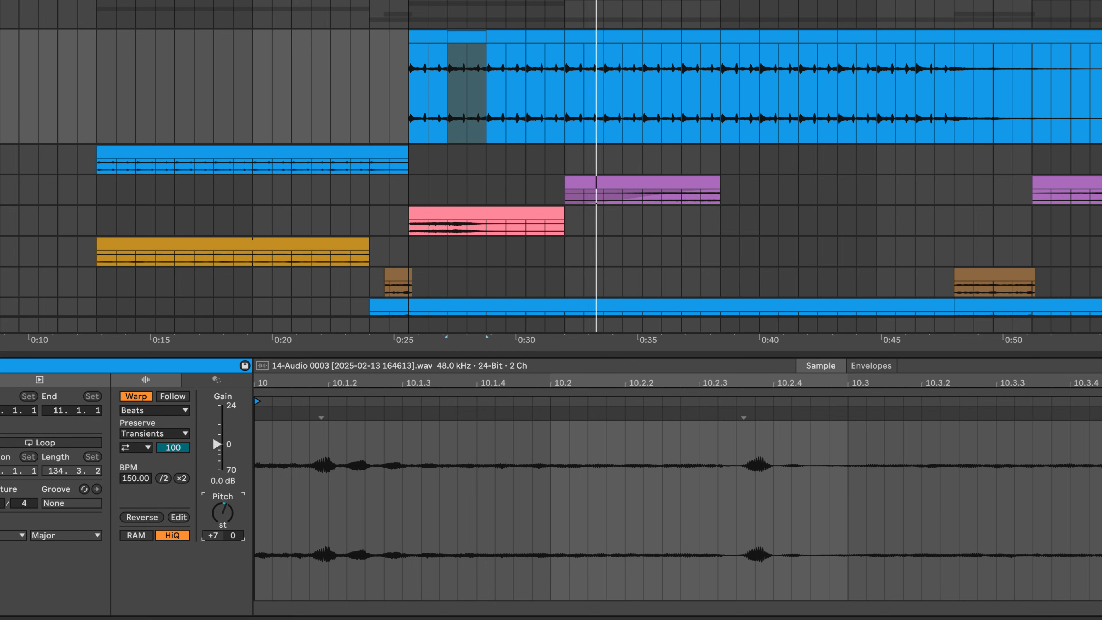
Split the third bar of the audio clip into shorter slices at 11.2.3 and 11.4.1.
{"action": "mouse_move", "coordinate": [508, 2]}
{"action": "left_mouse_down"}
{"action": "mouse_move", "coordinate": [508, 31]}
{"action": "mouse_move", "coordinate": [491, 22]}
{"action": "left_mouse_up"}
{"action": "left_click", "coordinate": [494, 116]}
{"action": "left_click", "coordinate": [489, 73]}
{"action": "key", "text": "super+e"}
{"action": "left_click", "coordinate": [579, 78]}
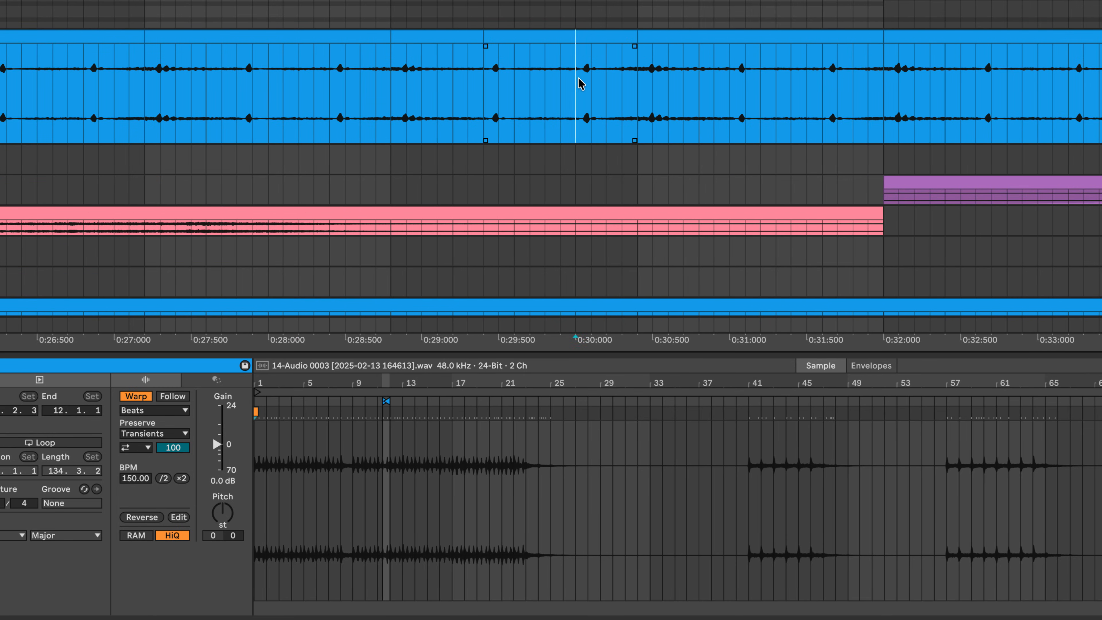
Set the pitch of the third bar's first slice to +2 semitones and adjust the pitch of the slice starting at 11.2.3.
{"action": "left_click", "coordinate": [440, 41]}
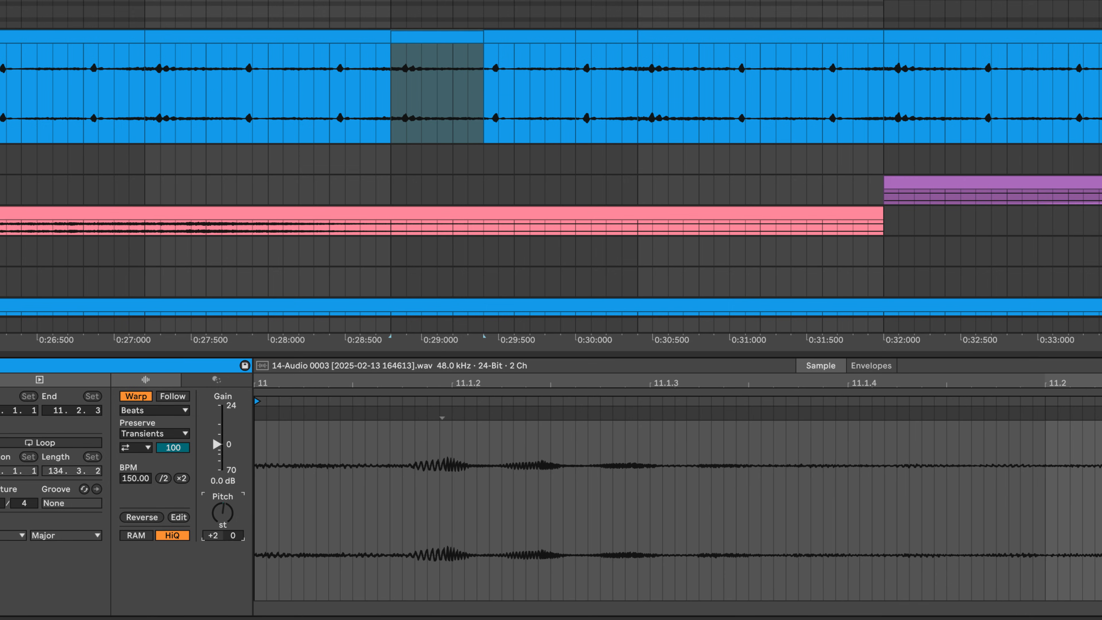
{"action": "left_click", "coordinate": [511, 38]}
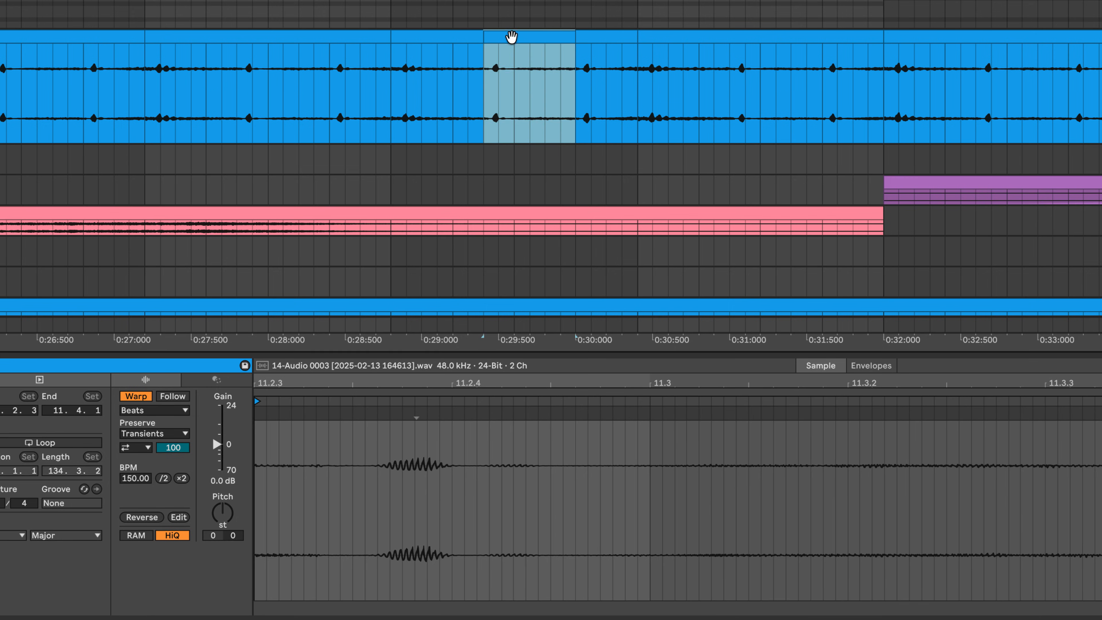
{"action": "left_click_drag", "start_coordinate": [221, 519], "coordinate": [221, 526]}
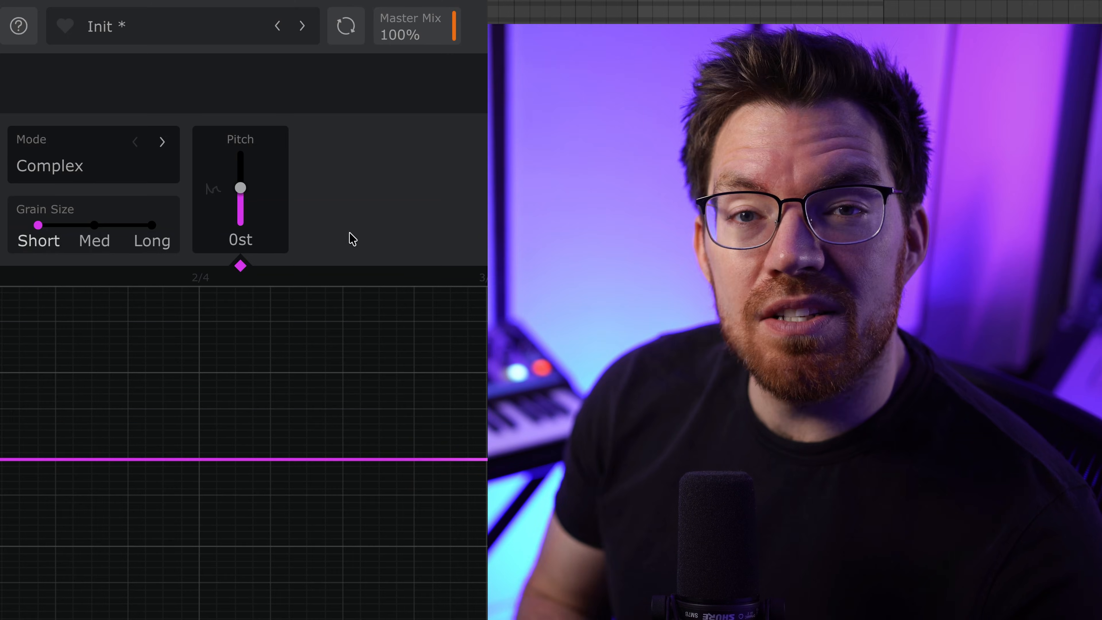
Move the Pitch shaper's pitch level up and down in Complex mode with short grain size.
{"action": "left_click_drag", "start_coordinate": [240, 187], "coordinate": [241, 182]}
{"action": "left_click_drag", "start_coordinate": [241, 186], "coordinate": [240, 204]}
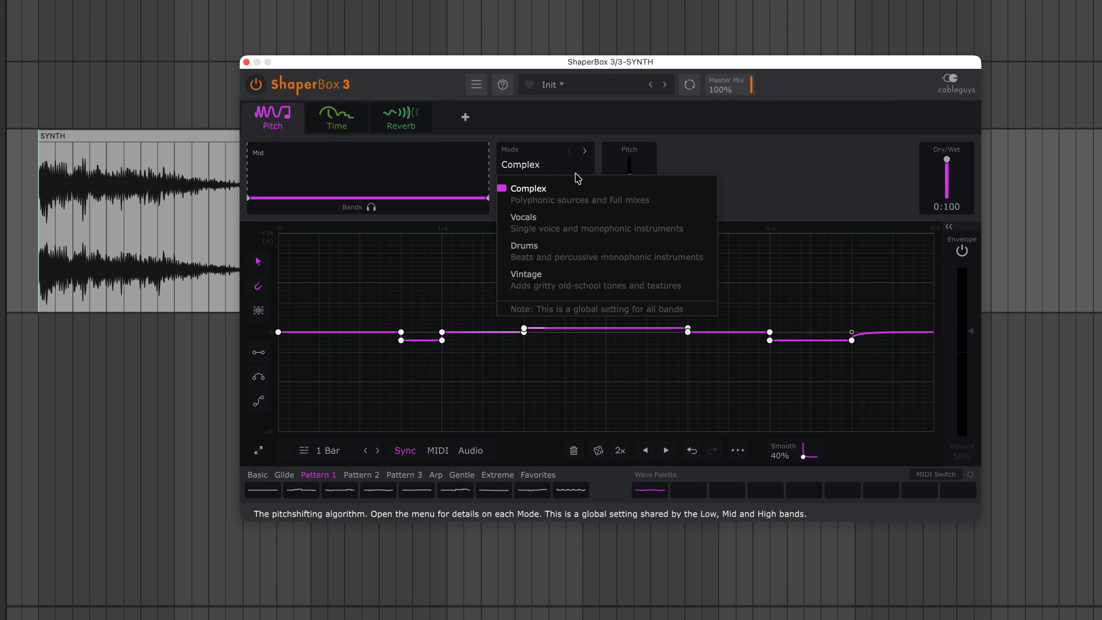
Compare the SYNTH audio with the Pitch shaper off and on, and raise the last section of its pitch curve.
{"action": "left_click", "coordinate": [364, 130]}
{"action": "left_click", "coordinate": [347, 130]}
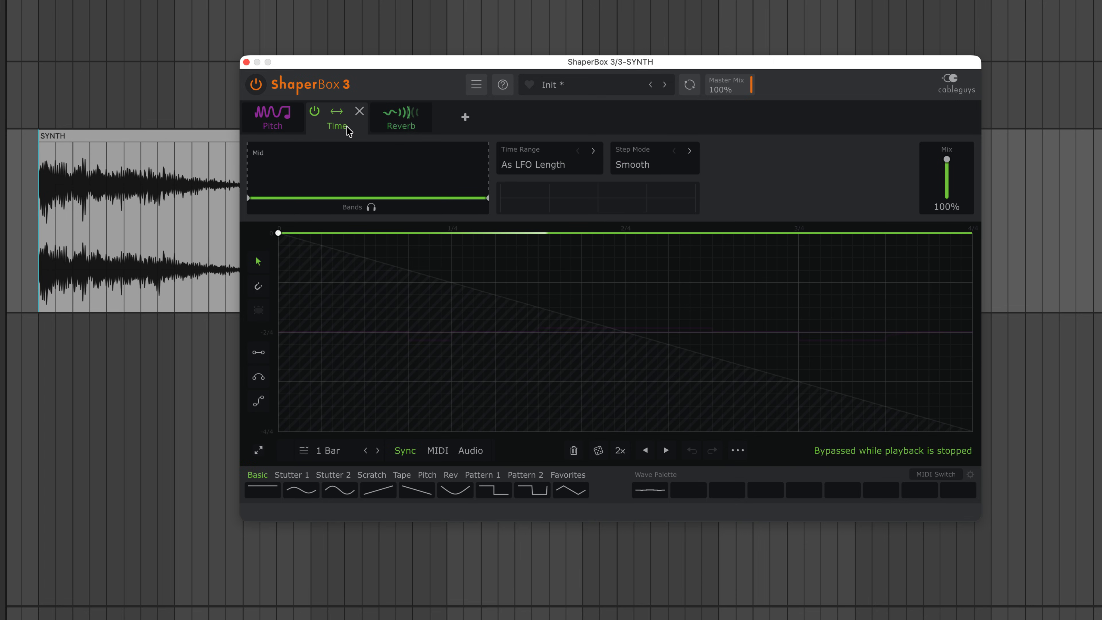
{"action": "left_click", "coordinate": [290, 131]}
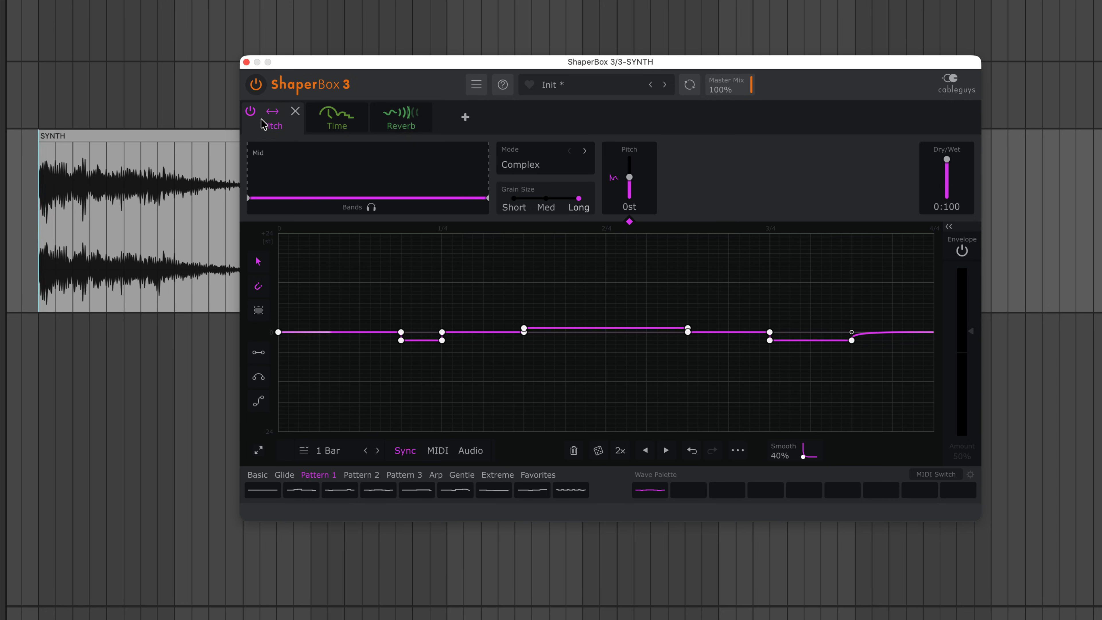
{"action": "left_click", "coordinate": [251, 111]}
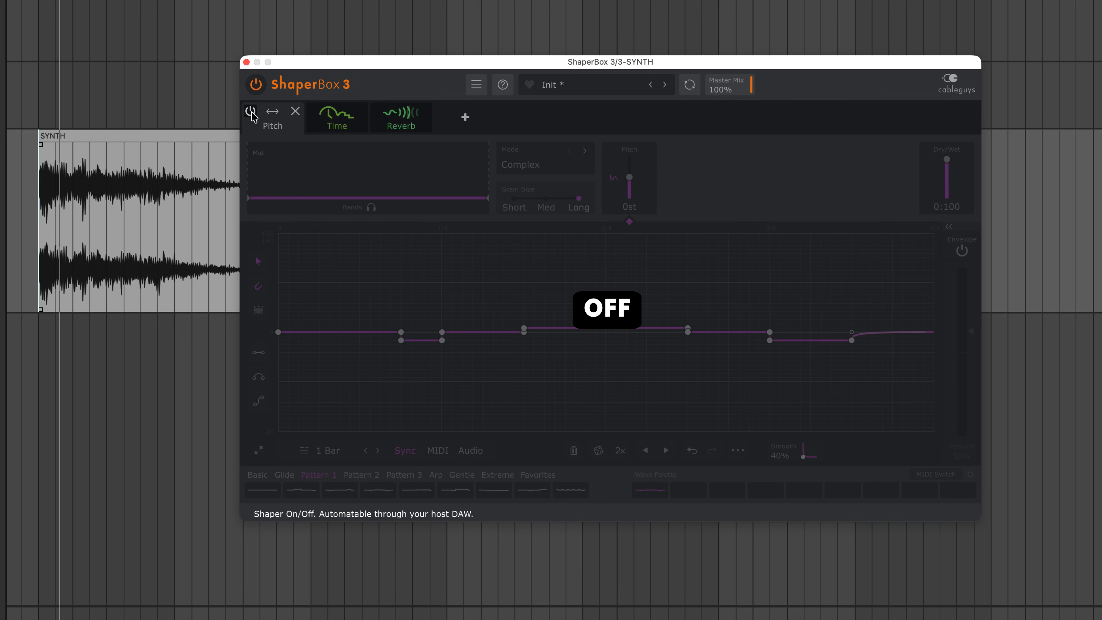
{"action": "left_click", "coordinate": [251, 112]}
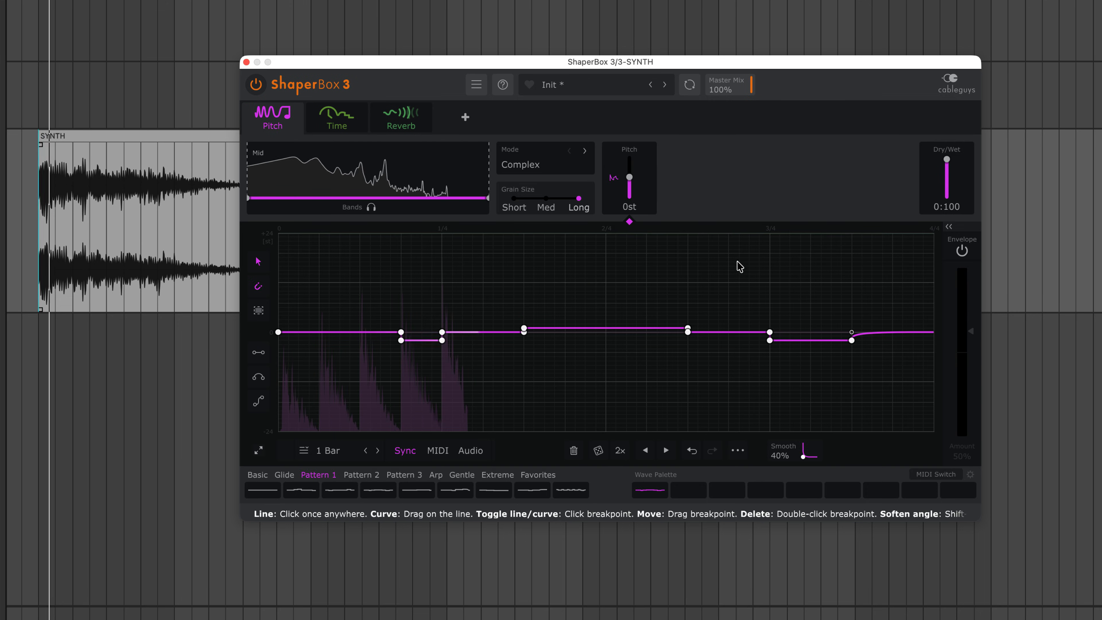
{"action": "left_click_drag", "start_coordinate": [888, 333], "coordinate": [882, 282]}
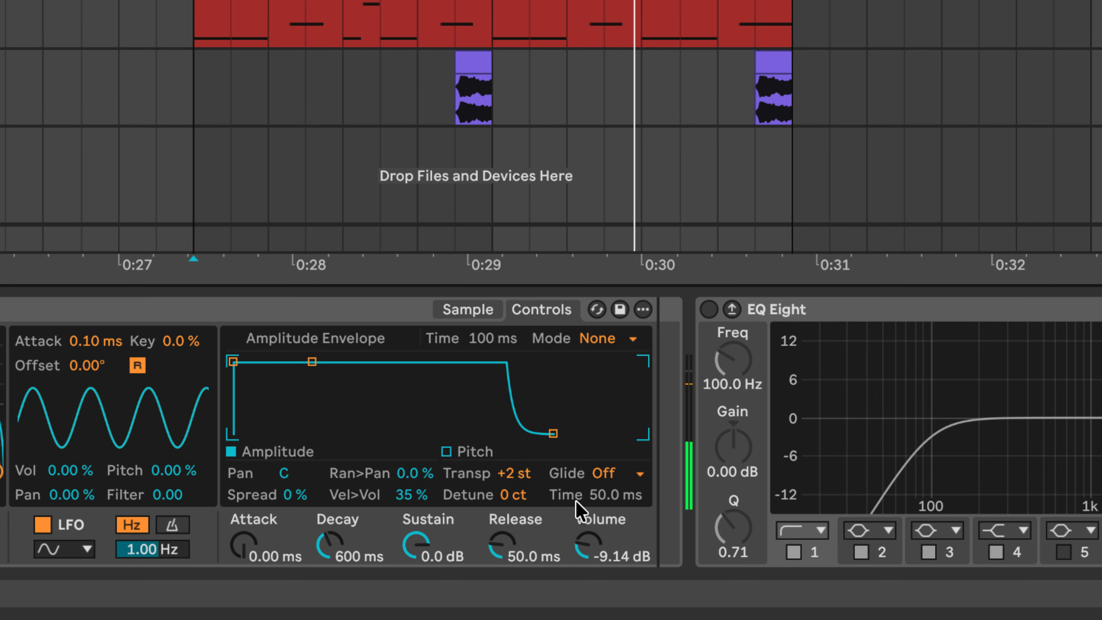
Step the sampler's transposition down and change the BREAK clip's warp mode.
{"action": "key", "text": "Down"}
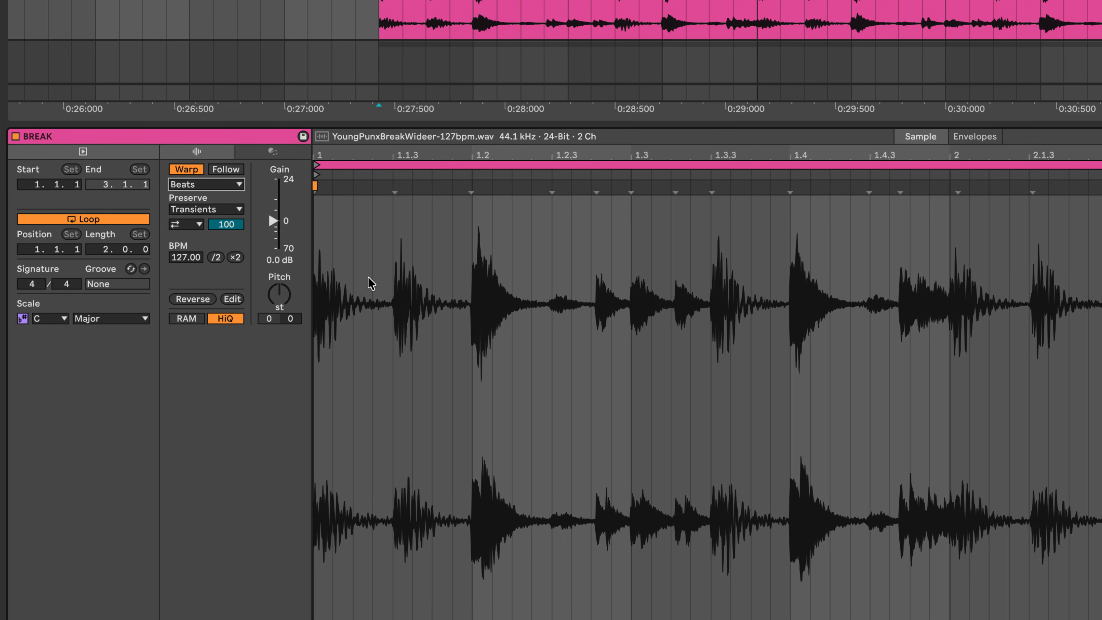
{"action": "left_click", "coordinate": [206, 184]}
{"action": "left_click", "coordinate": [191, 233]}
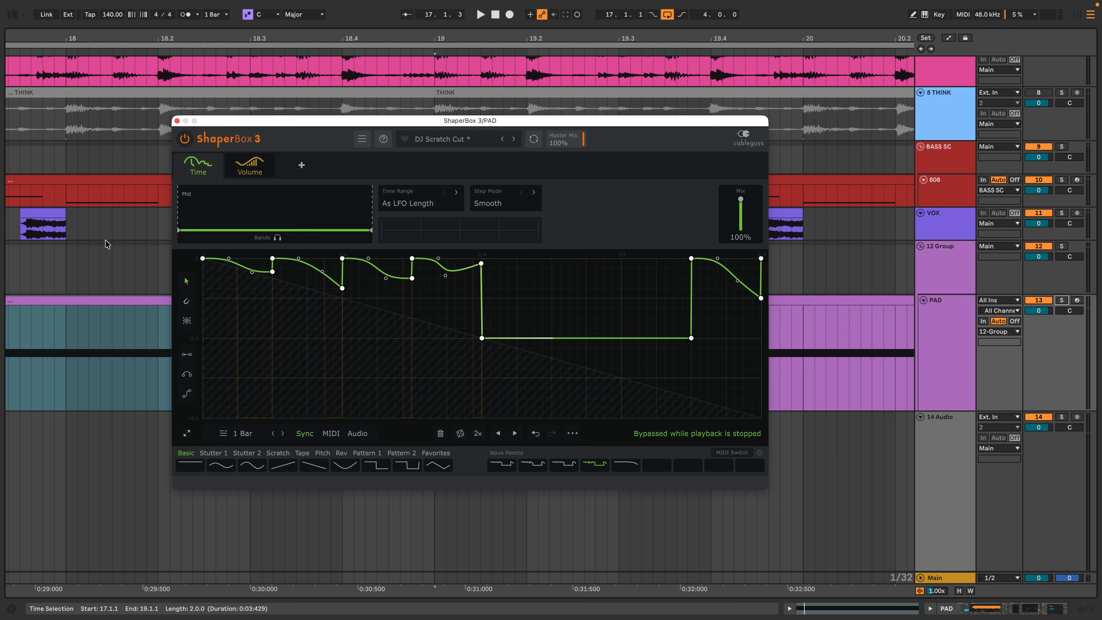
Play the PAD track and compare its sound with ShaperBox 3 bypassed and active.
{"action": "key", "text": "space"}
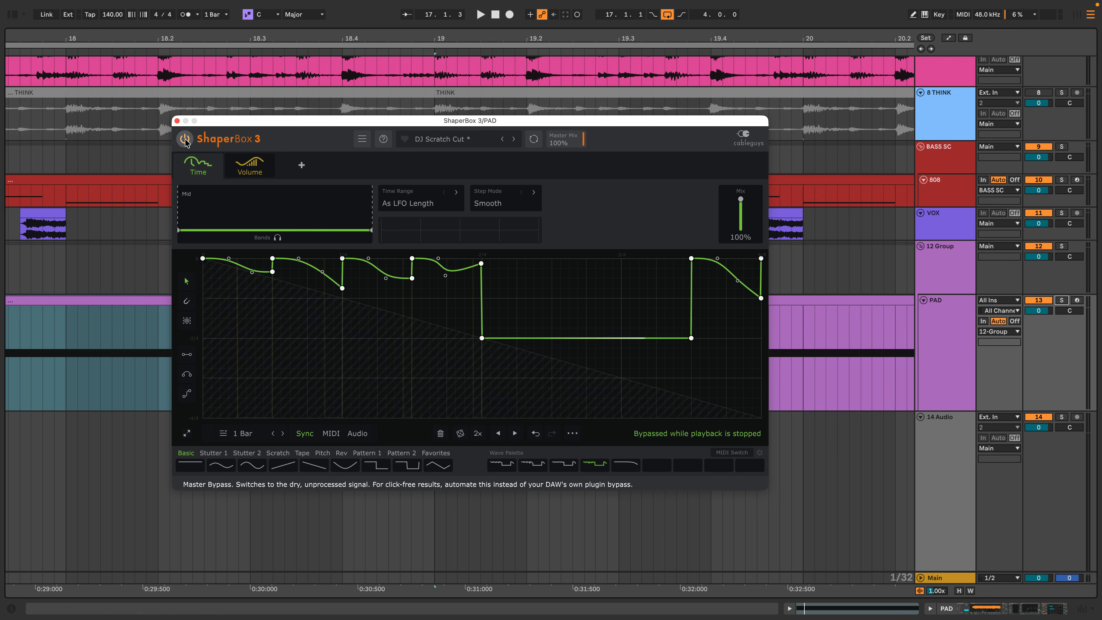
{"action": "left_click", "coordinate": [185, 139]}
{"action": "left_click", "coordinate": [185, 139]}
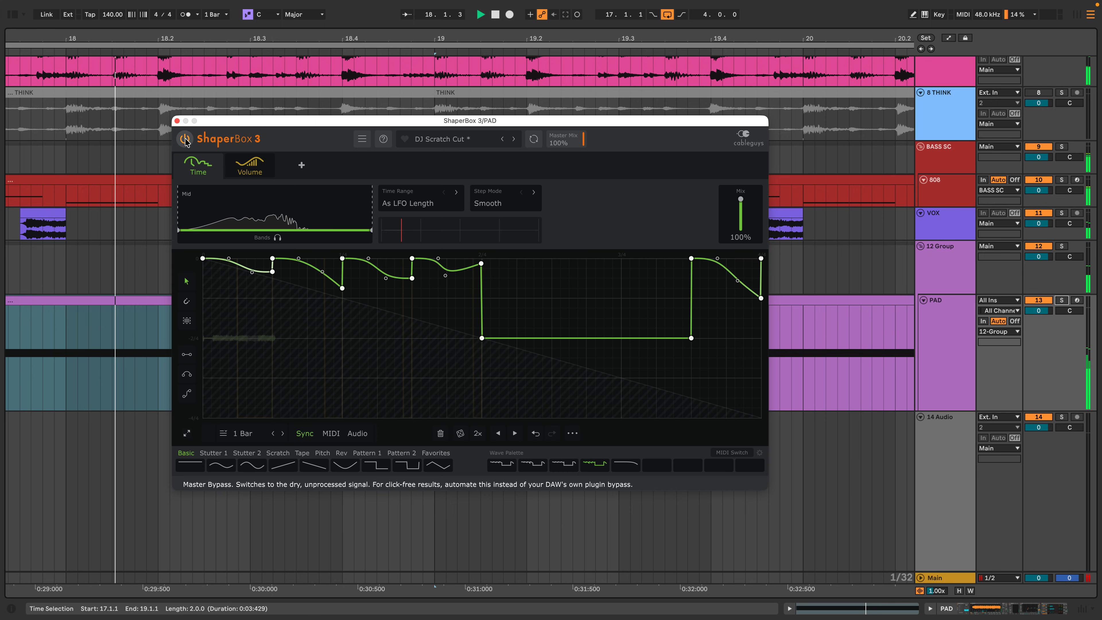
Audition the third, second and fifth stored palette curves in the PAD track's Time shaper.
{"action": "mouse_move", "coordinate": [572, 466]}
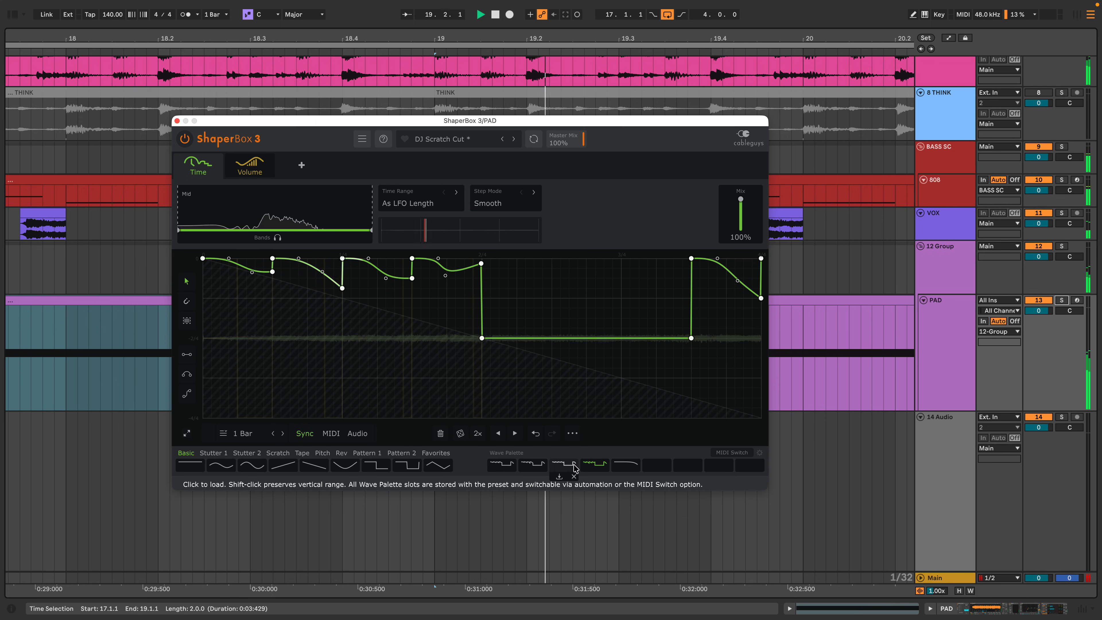
{"action": "left_click", "coordinate": [538, 465]}
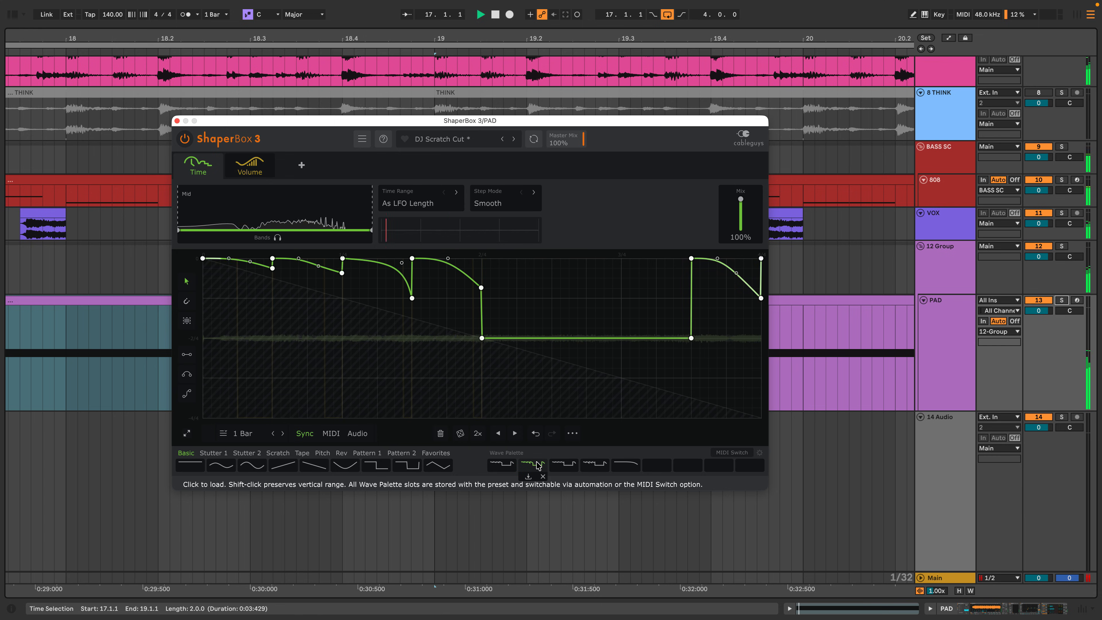
{"action": "left_click", "coordinate": [629, 465]}
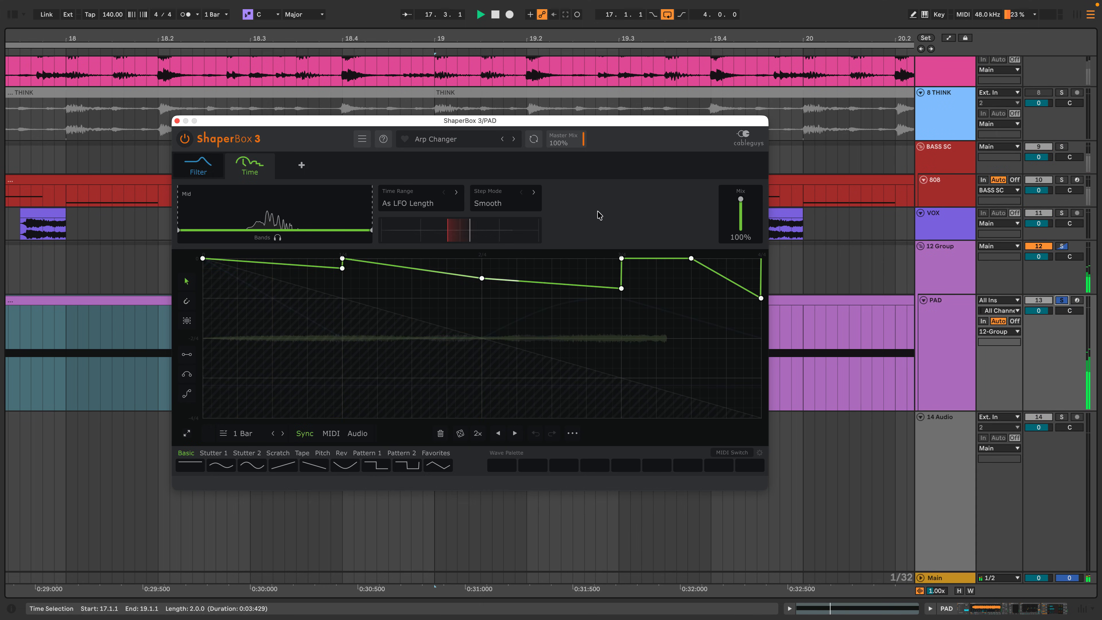
Advance through the ShaperBox 3 presets following DJ Scratch Cut, including Double Pitcher.
{"action": "left_click", "coordinate": [514, 139]}
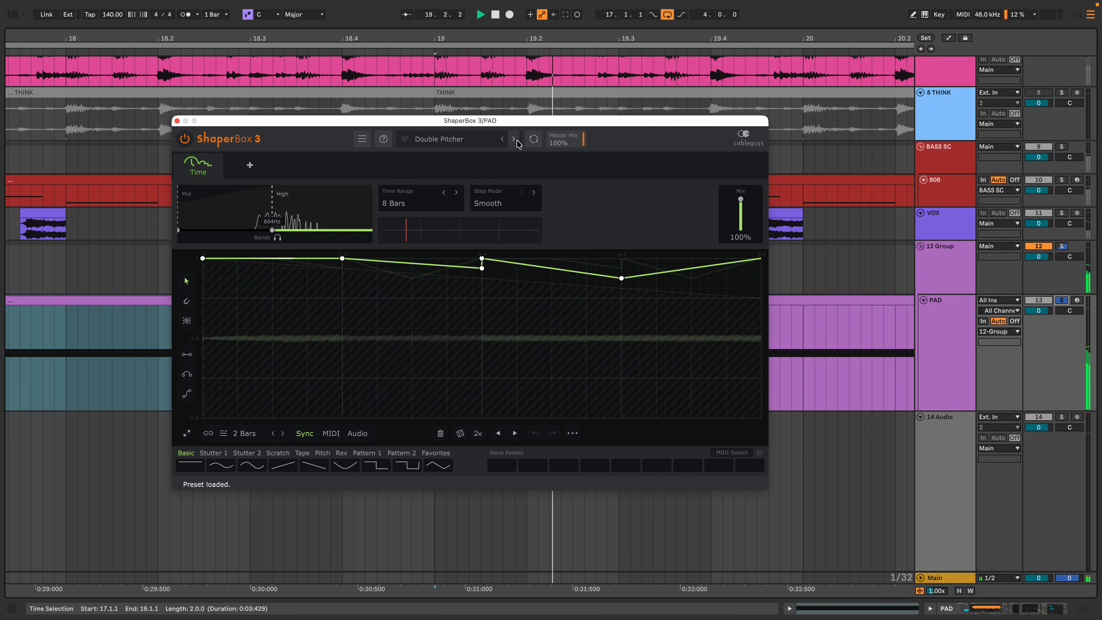
{"action": "left_click", "coordinate": [513, 139]}
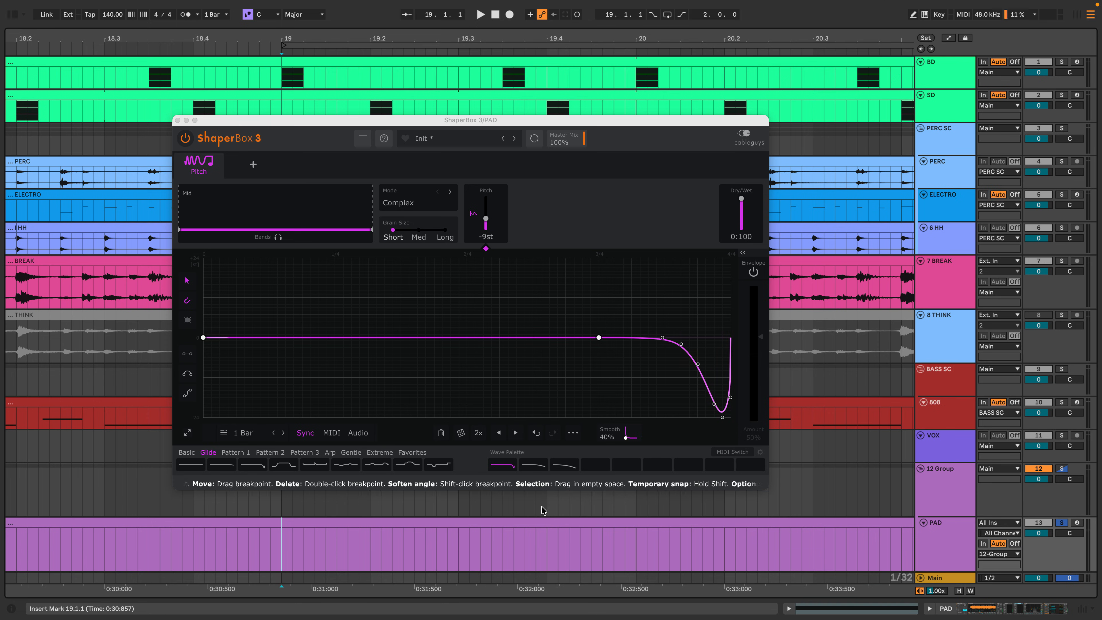
Play the PAD track and load the second stored palette curve in its Pitch shaper.
{"action": "key", "text": "space"}
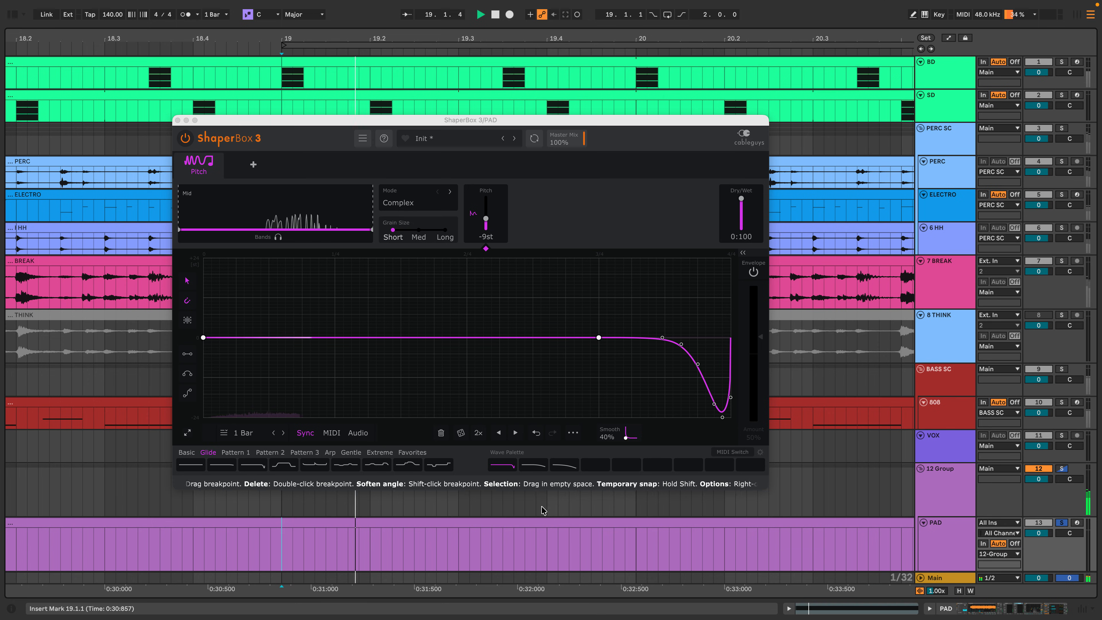
{"action": "left_click", "coordinate": [535, 467]}
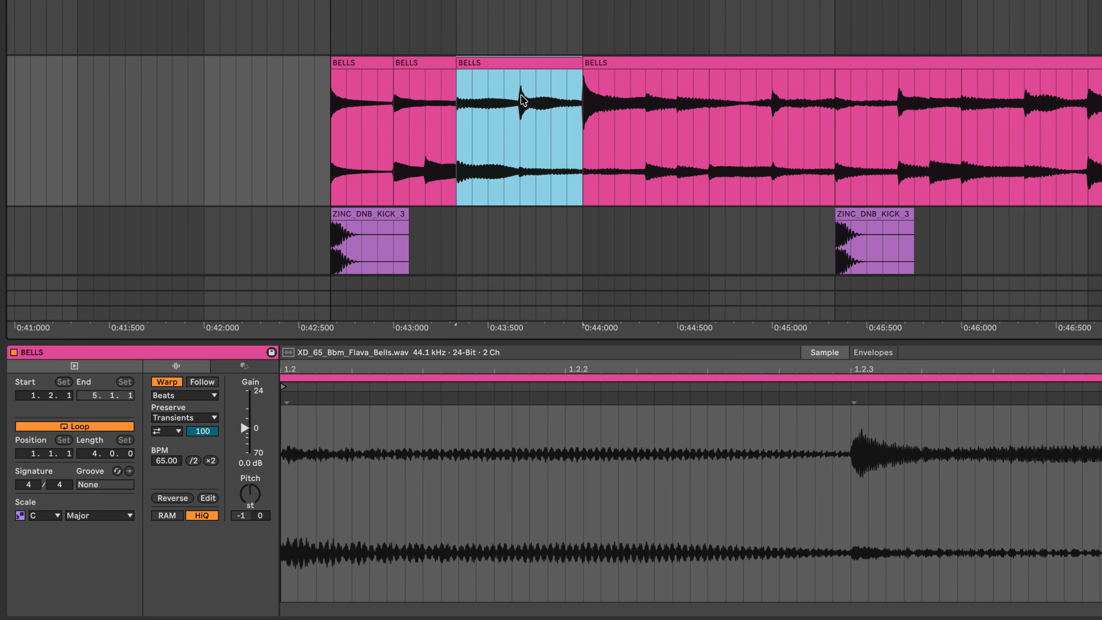
Split the BELLS clip, adjust the pitch of the resulting slice and audition it.
{"action": "left_click", "coordinate": [521, 97]}
{"action": "key", "text": "super+e"}
{"action": "left_click", "coordinate": [250, 494]}
{"action": "key", "text": "space"}
{"action": "key", "text": "space"}
Reverse a BELLS slice and duplicate a very short section at about 0:44.3 three times to create a stutter.
{"action": "left_click", "coordinate": [539, 64]}
{"action": "key", "text": "r"}
{"action": "left_click", "coordinate": [650, 140]}
{"action": "scroll", "coordinate": [651, 141], "scroll_direction": "up", "scroll_amount": 5}
{"action": "left_click_drag", "start_coordinate": [636, 113], "coordinate": [652, 114]}
{"action": "key", "text": "super+d"}
{"action": "key", "text": "super+d"}
{"action": "key", "text": "super+d"}
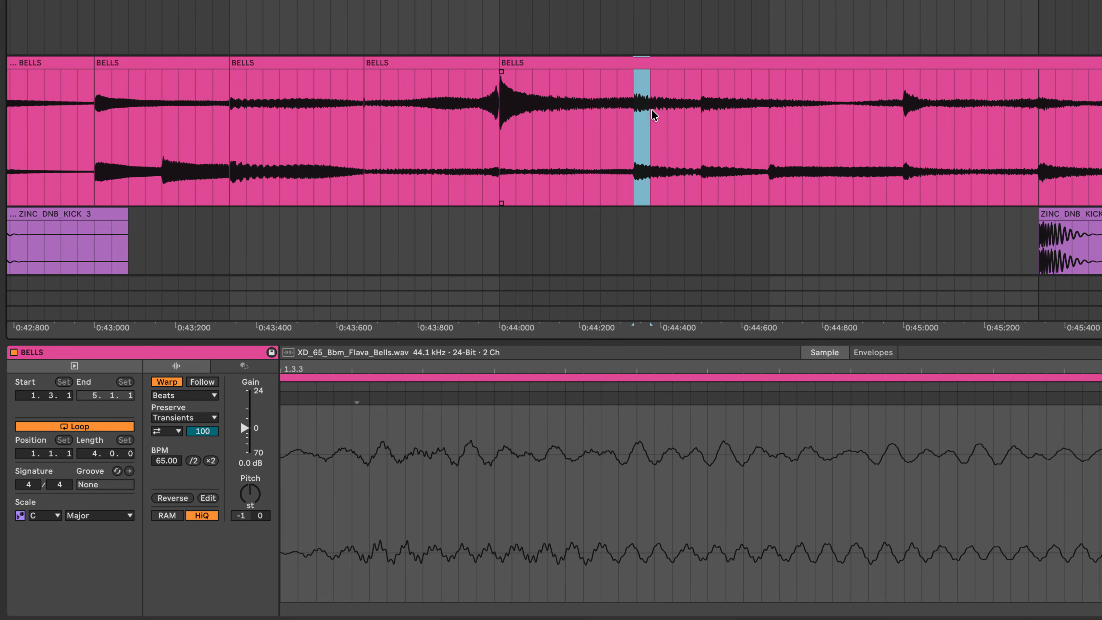
Play back the repeated BELLS slices and place the edit point at about 0:45.
{"action": "left_click", "coordinate": [504, 138]}
{"action": "key", "text": "space"}
{"action": "scroll", "coordinate": [659, 26], "scroll_direction": "down", "scroll_amount": 3}
{"action": "key", "text": "space"}
{"action": "key", "text": "space"}
{"action": "scroll", "coordinate": [800, 97], "scroll_direction": "up", "scroll_amount": 3}
{"action": "left_click", "coordinate": [800, 97]}
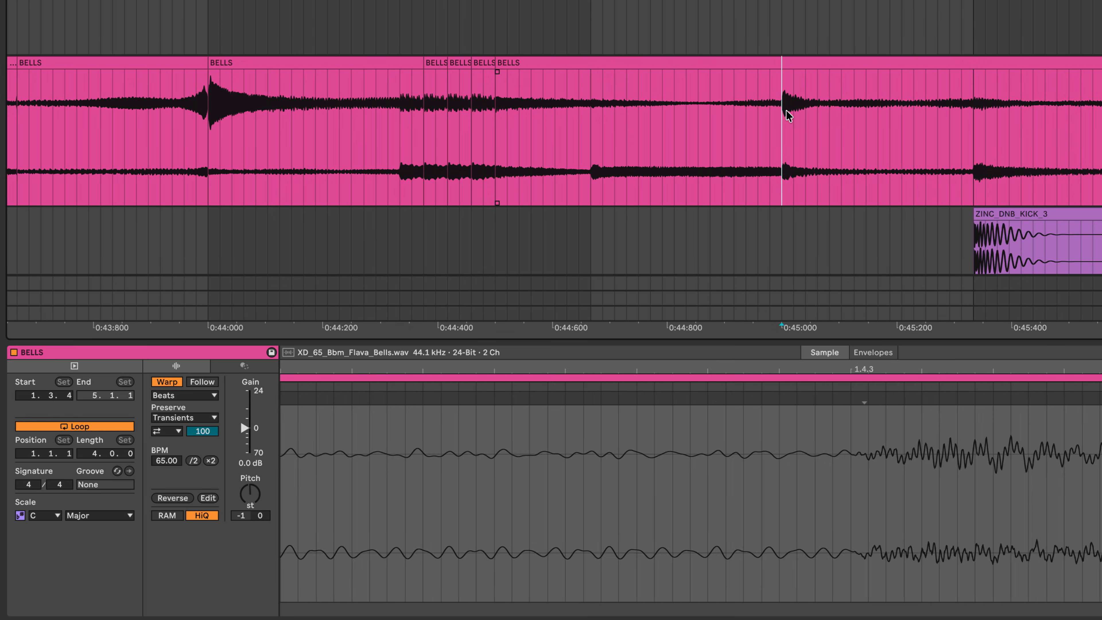
{"action": "left_click_drag", "start_coordinate": [810, 58], "coordinate": [907, 60]}
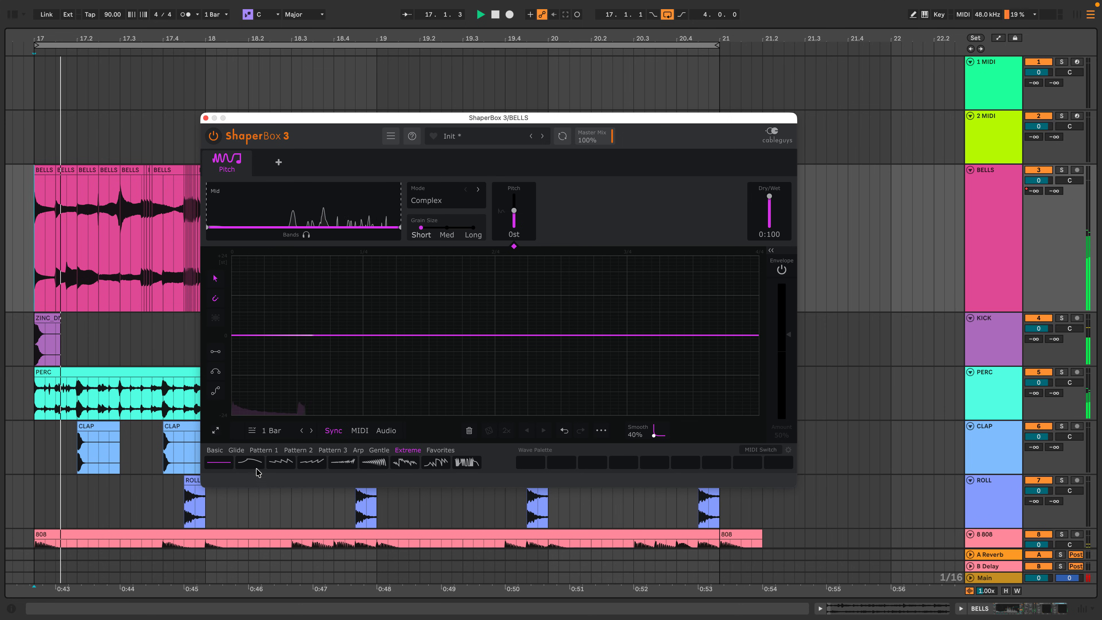
Audition the Extreme 1, Extreme 2 and Extreme 4 curves in the BELLS track's Pitch shaper.
{"action": "left_click", "coordinate": [250, 463]}
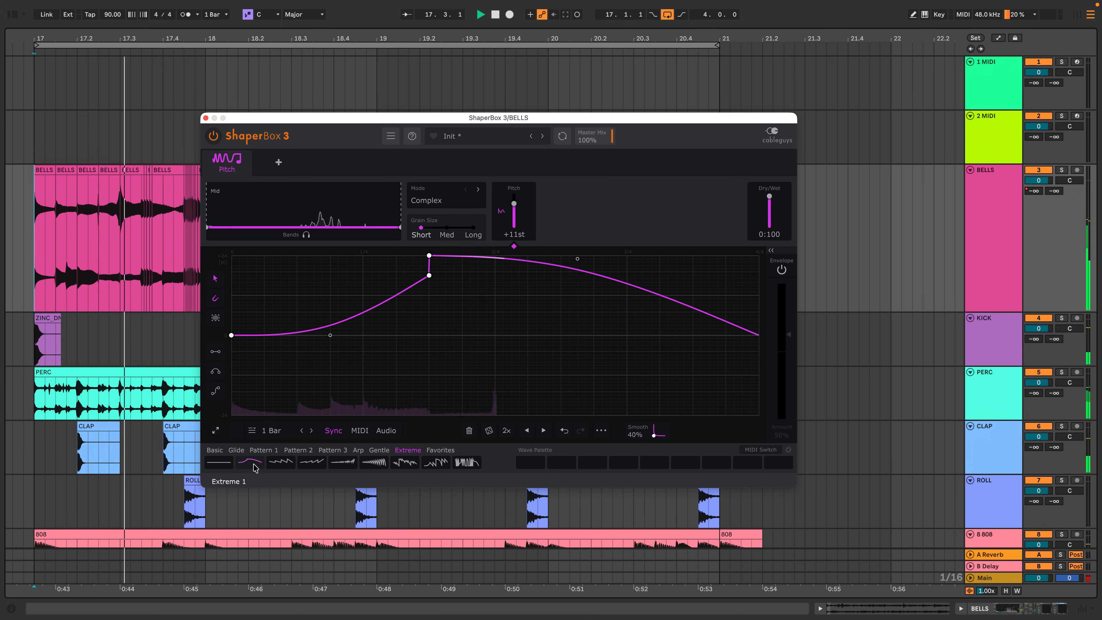
{"action": "left_click", "coordinate": [289, 467]}
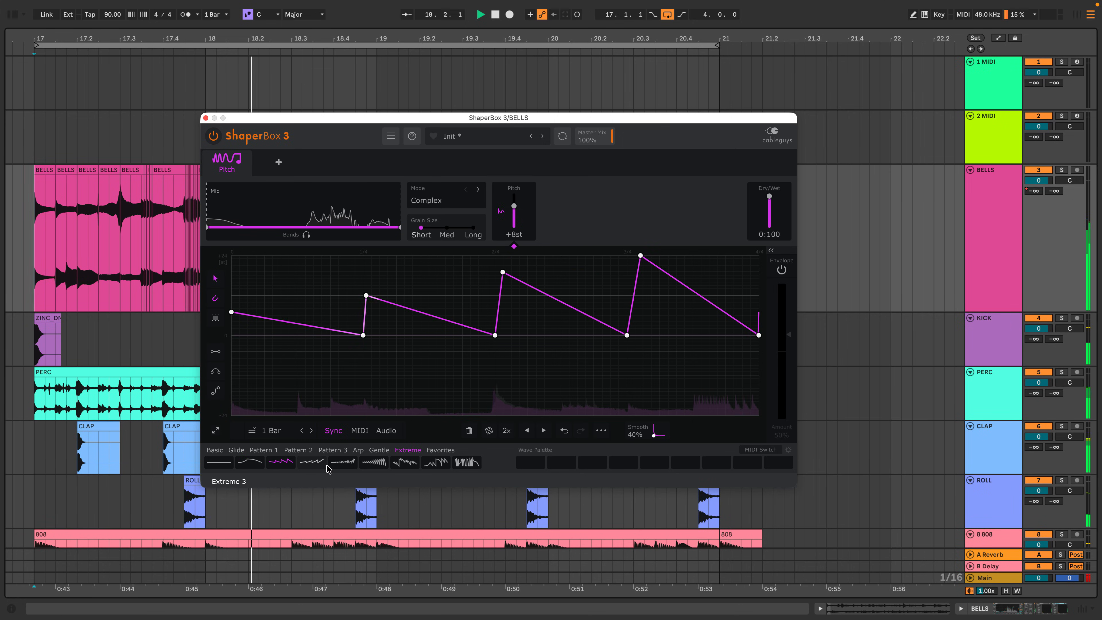
{"action": "left_click", "coordinate": [347, 463]}
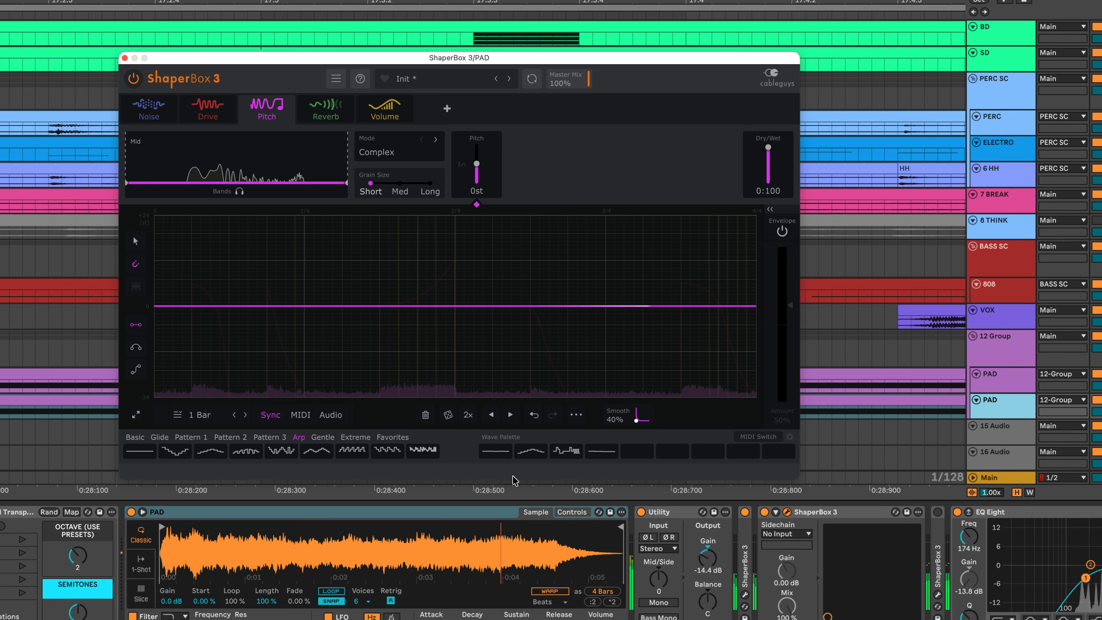
Audition the first and second stored palette curves, Arp 7, Arp 6 and the third stored curve in the PAD track's Pitch shaper.
{"action": "left_click", "coordinate": [496, 452]}
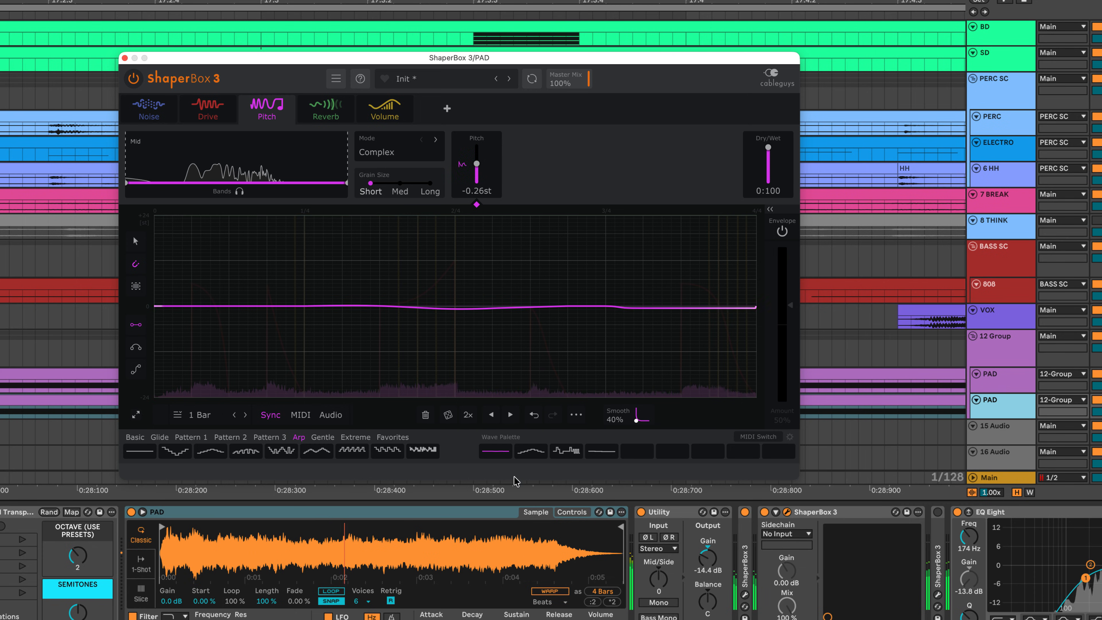
{"action": "left_click", "coordinate": [530, 452]}
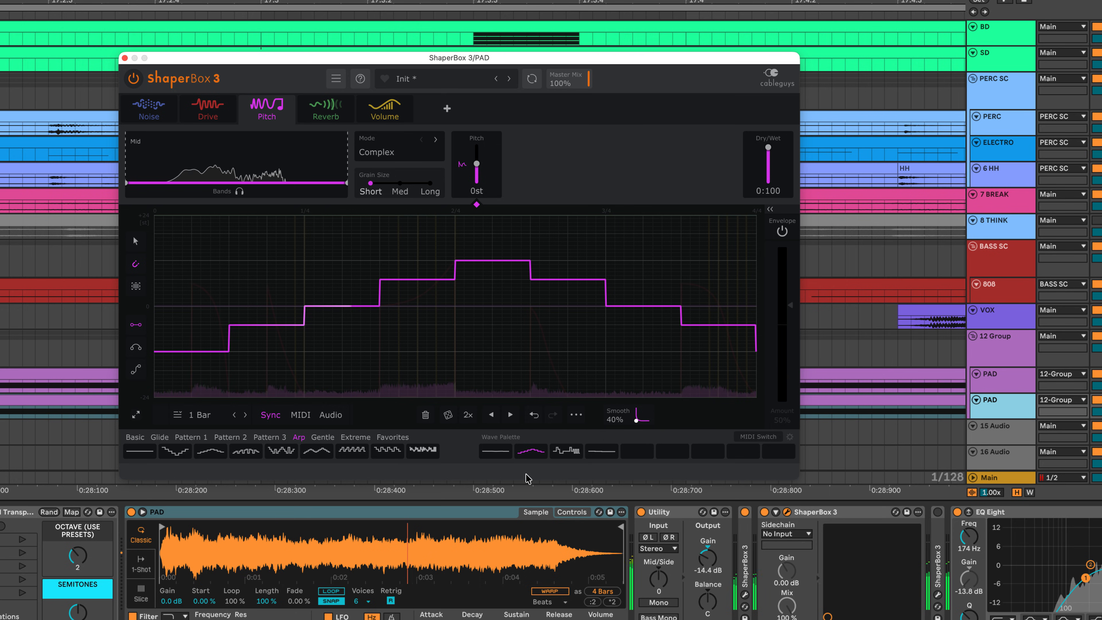
{"action": "left_click", "coordinate": [389, 453]}
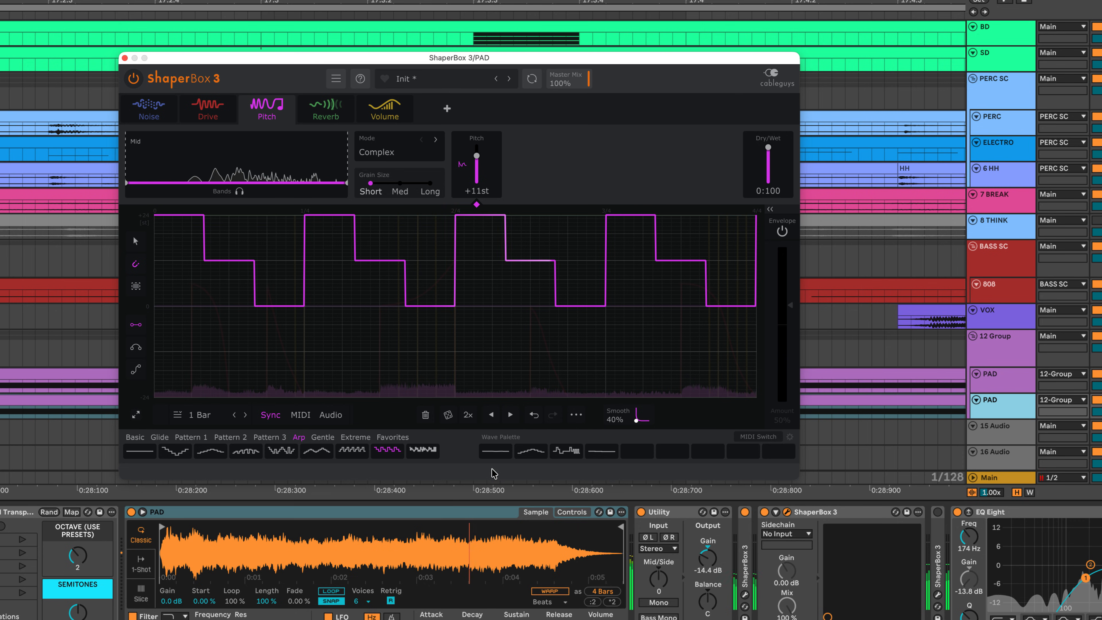
{"action": "left_click", "coordinate": [351, 453]}
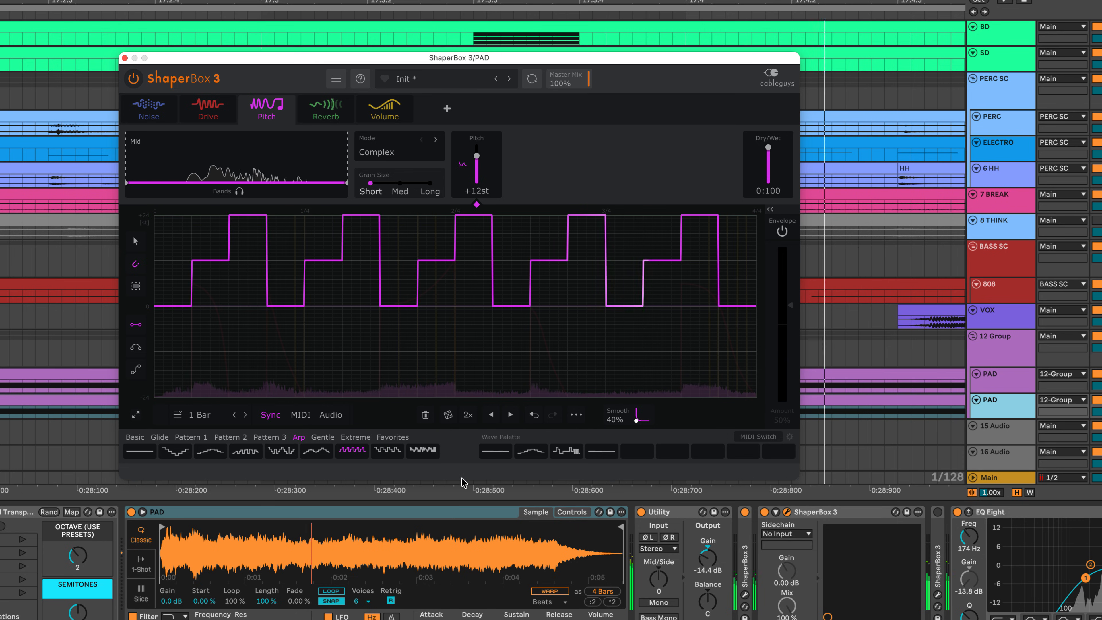
{"action": "left_click", "coordinate": [568, 452]}
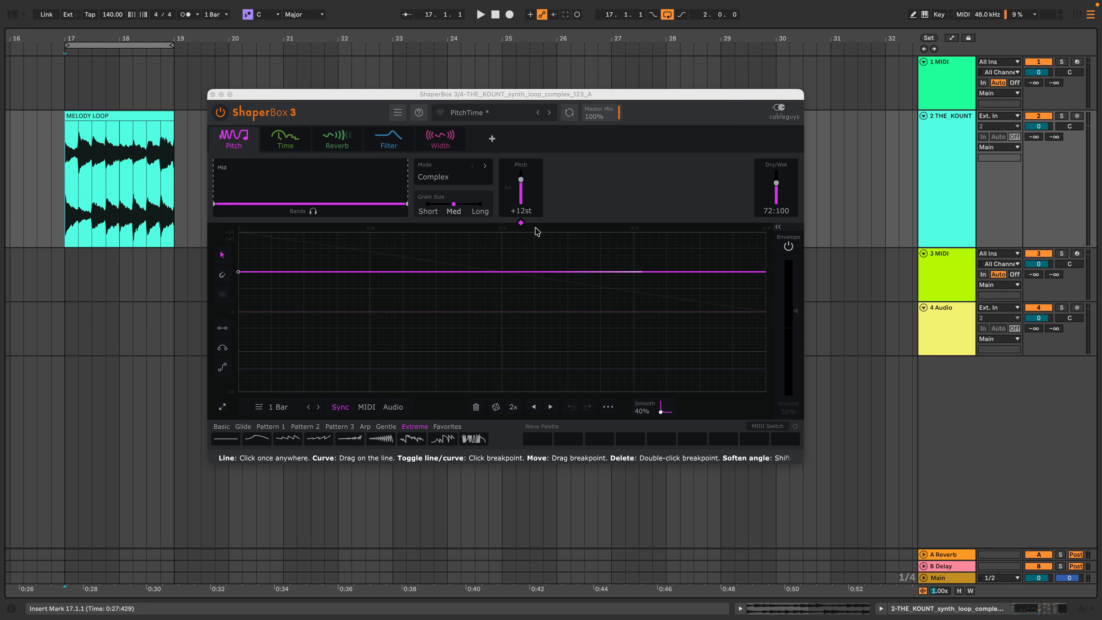
Inspect the PitchTime preset's Time and Pitch curves, and compare the melody loop with ShaperBox 3 bypassed and active.
{"action": "left_click", "coordinate": [284, 146]}
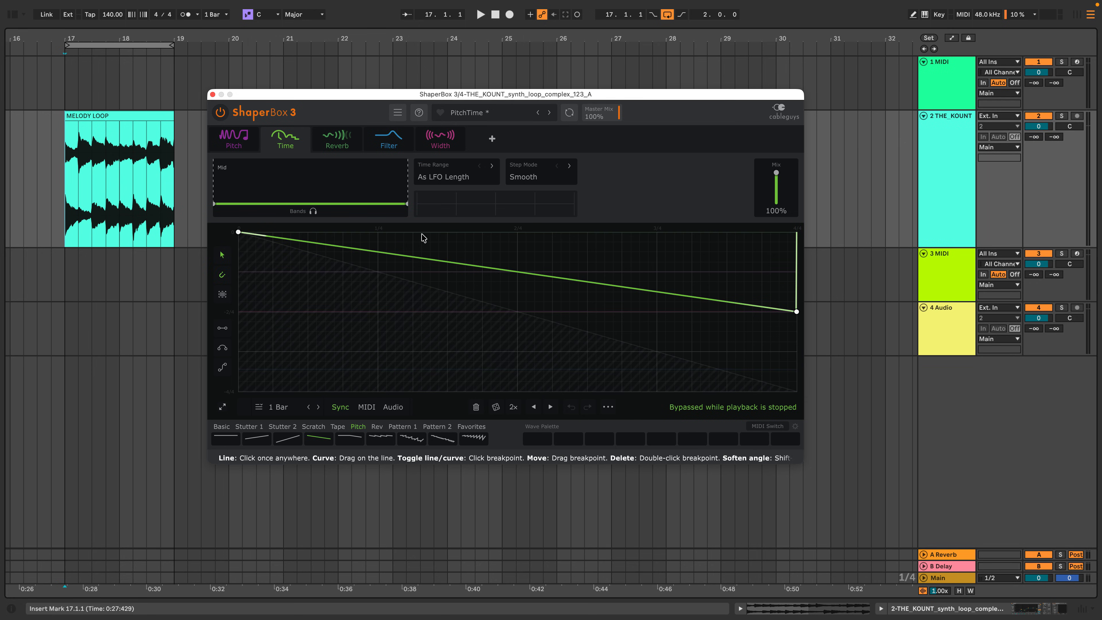
{"action": "left_click", "coordinate": [233, 141]}
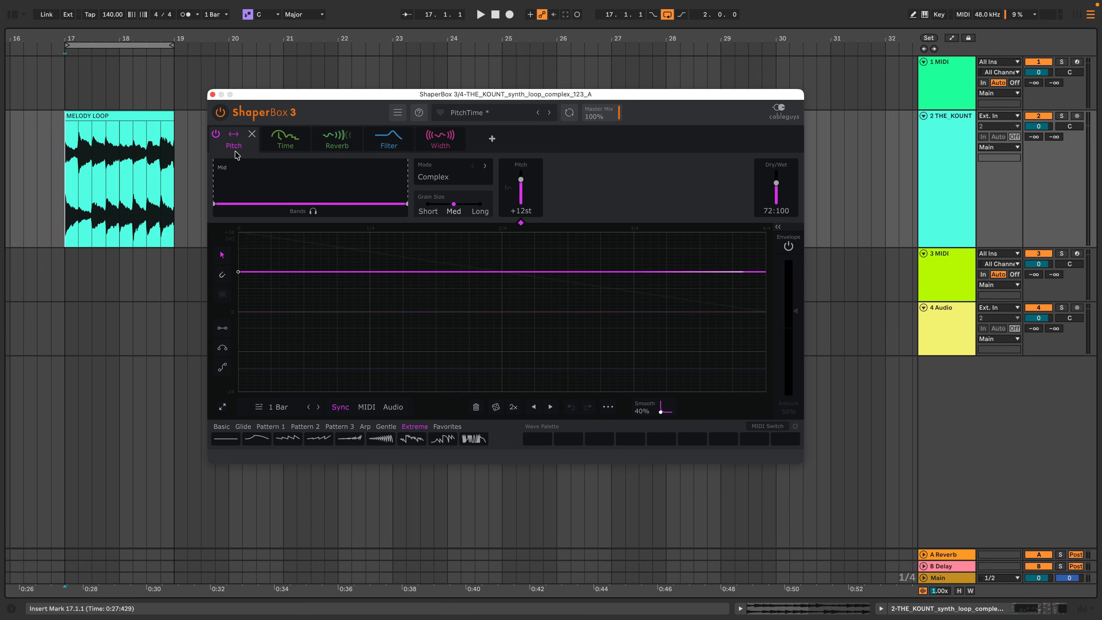
{"action": "left_click", "coordinate": [220, 113]}
{"action": "key", "text": "space"}
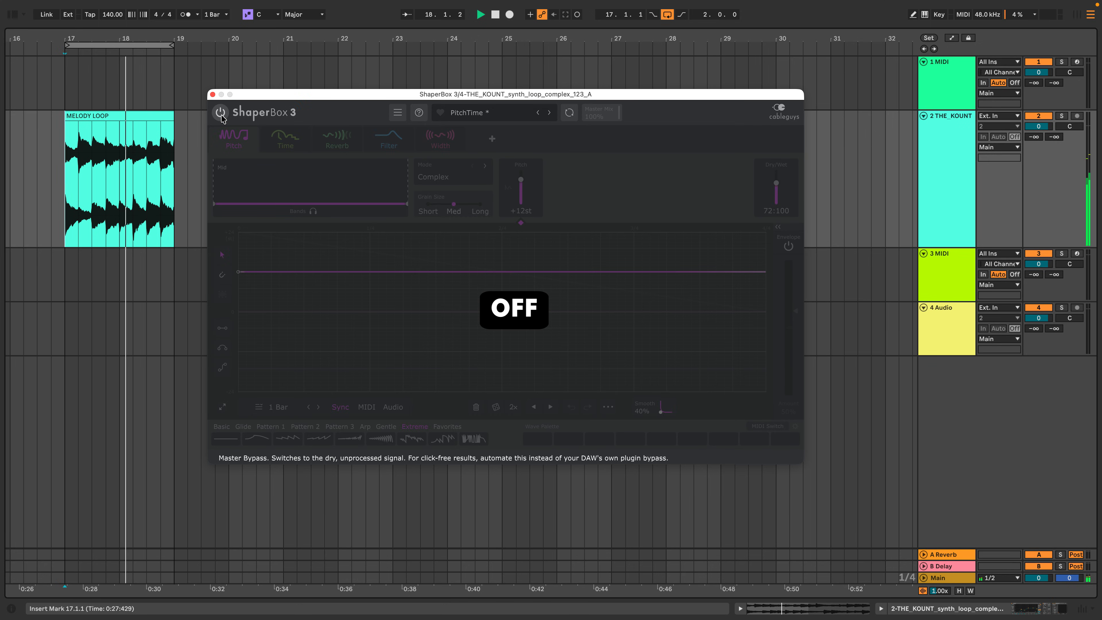
{"action": "left_click", "coordinate": [221, 117]}
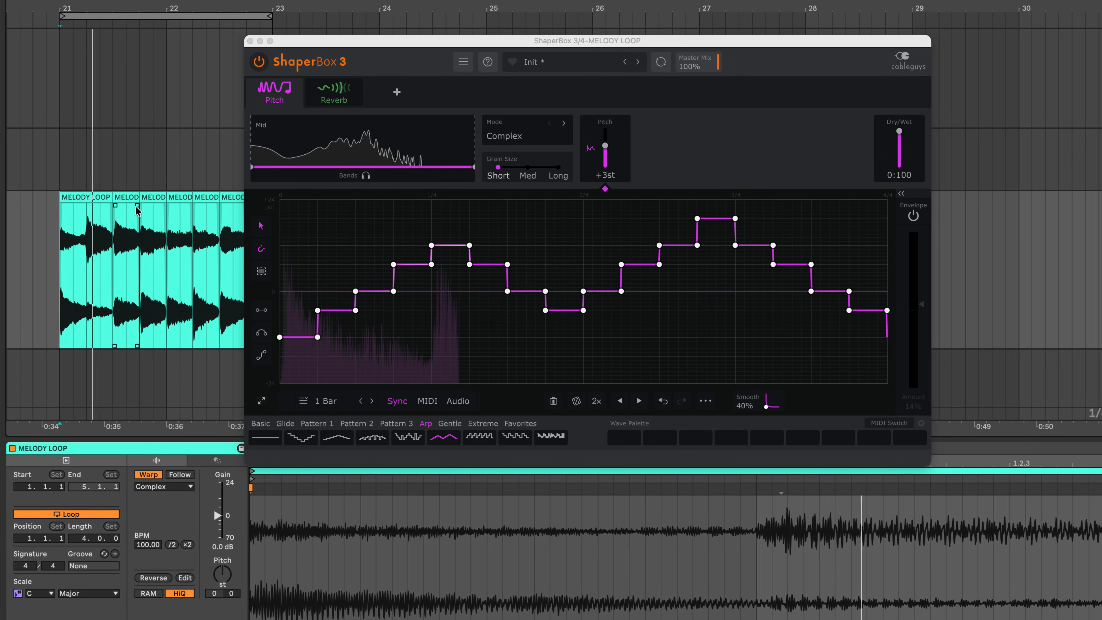
Transpose the second MELODY LOOP slice down, the third up 7 semitones, and the fourth up using their clip pitch settings.
{"action": "left_click", "coordinate": [137, 211]}
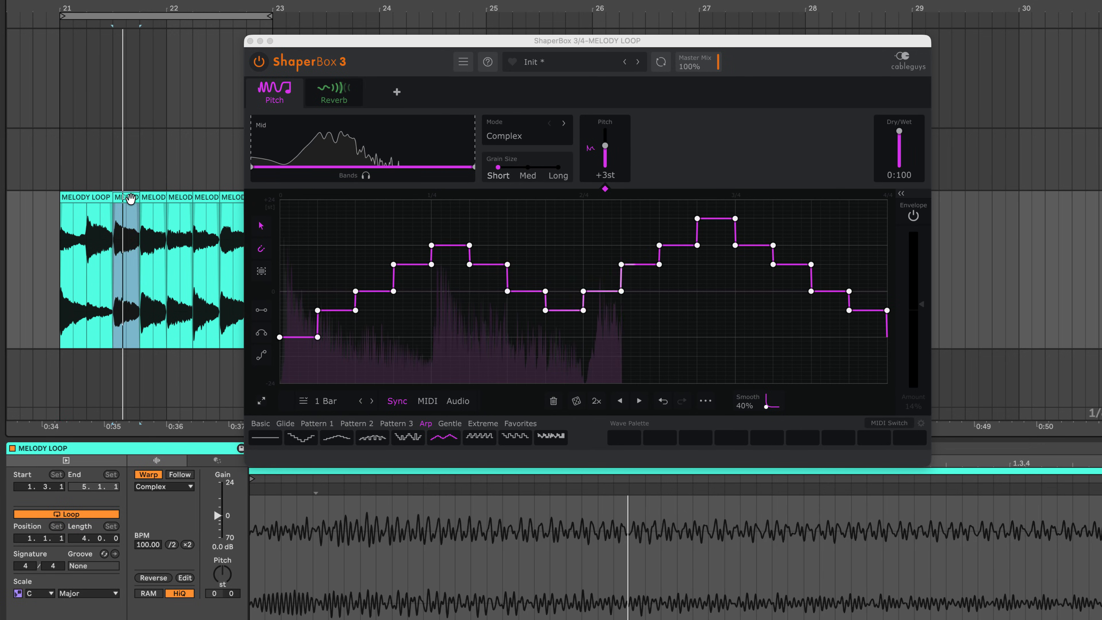
{"action": "left_click_drag", "start_coordinate": [225, 575], "coordinate": [226, 587]}
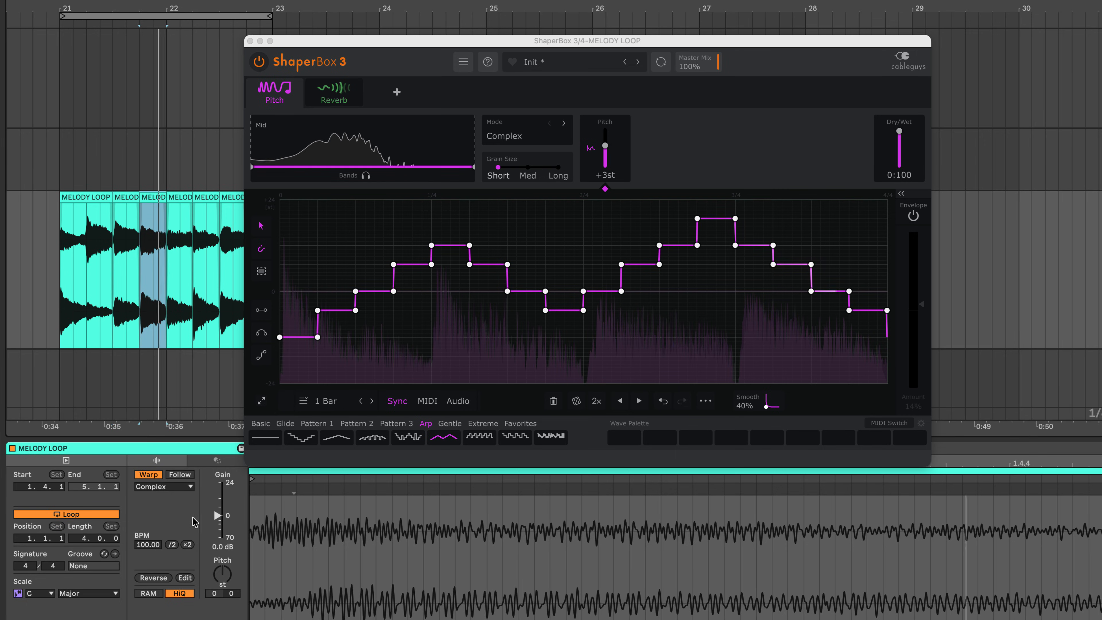
{"action": "left_click_drag", "start_coordinate": [223, 574], "coordinate": [224, 562]}
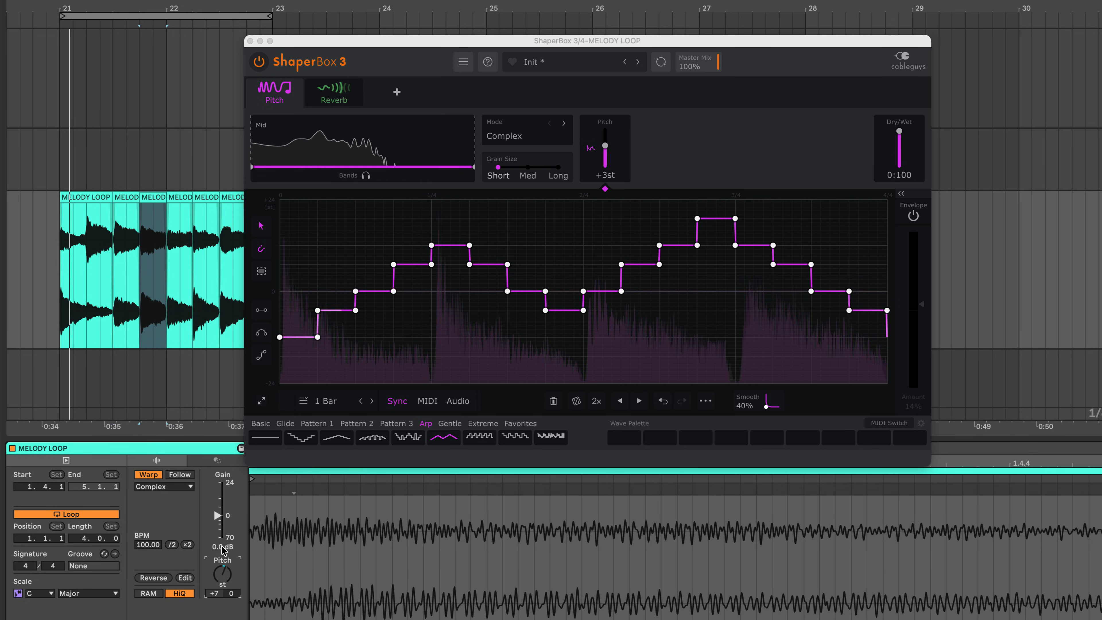
{"action": "left_click", "coordinate": [181, 204]}
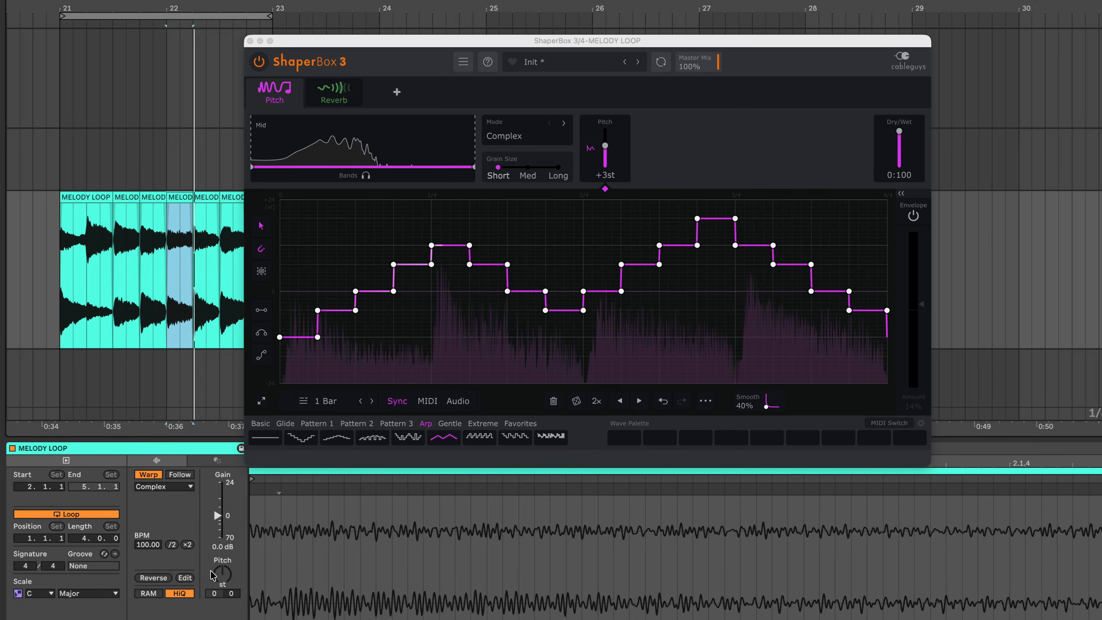
{"action": "left_click_drag", "start_coordinate": [225, 579], "coordinate": [225, 566]}
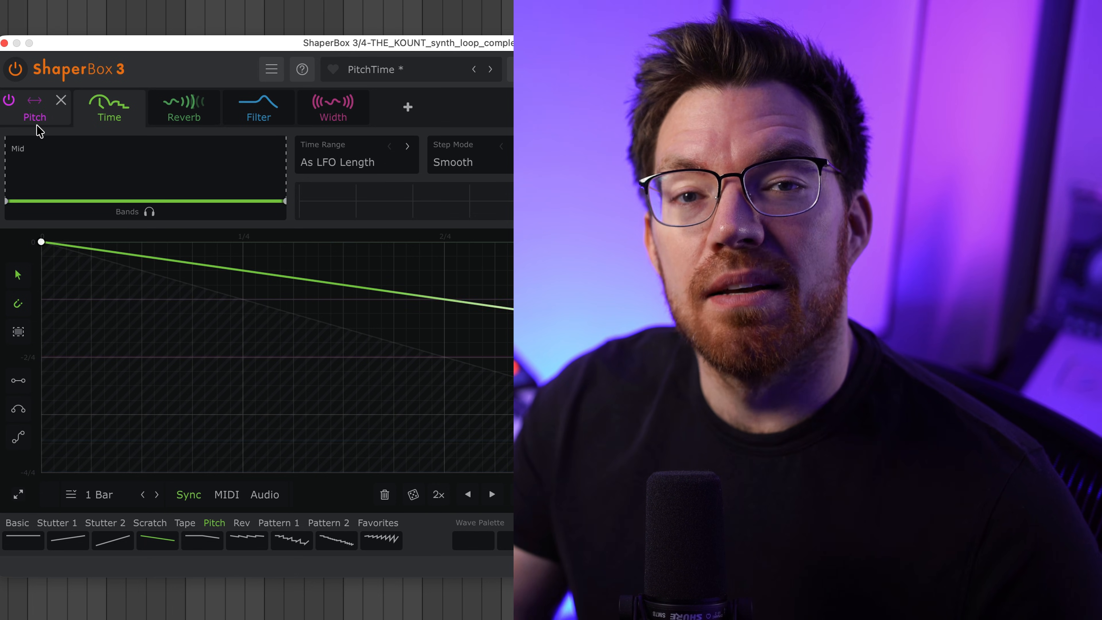
Inspect the Pitch shaper's curve and settings in the synth loop's PitchTime preset.
{"action": "left_click", "coordinate": [37, 120]}
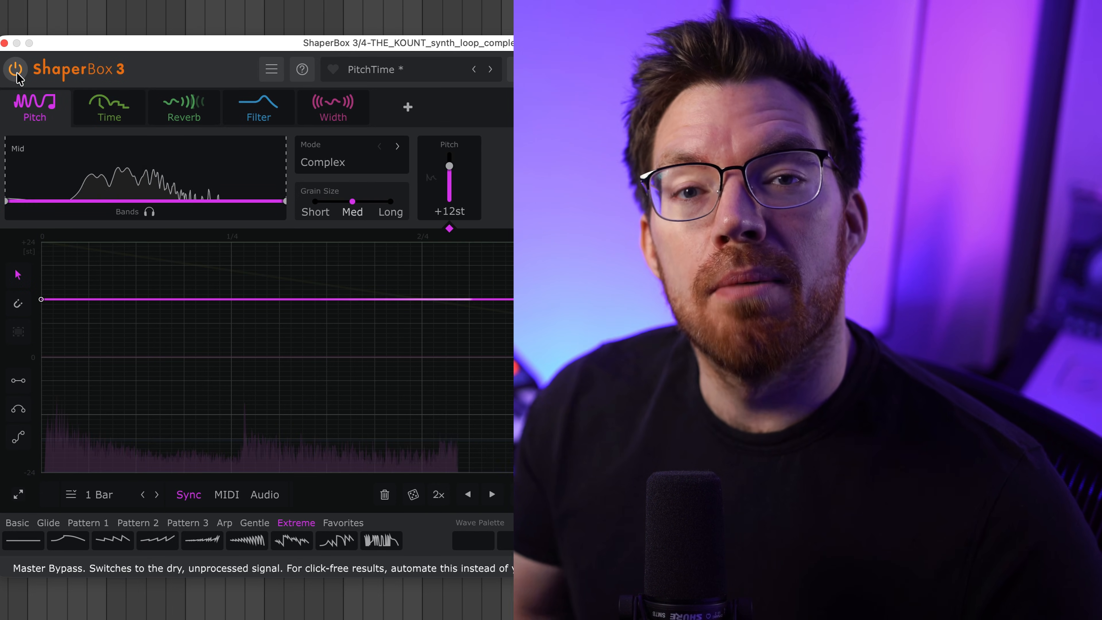